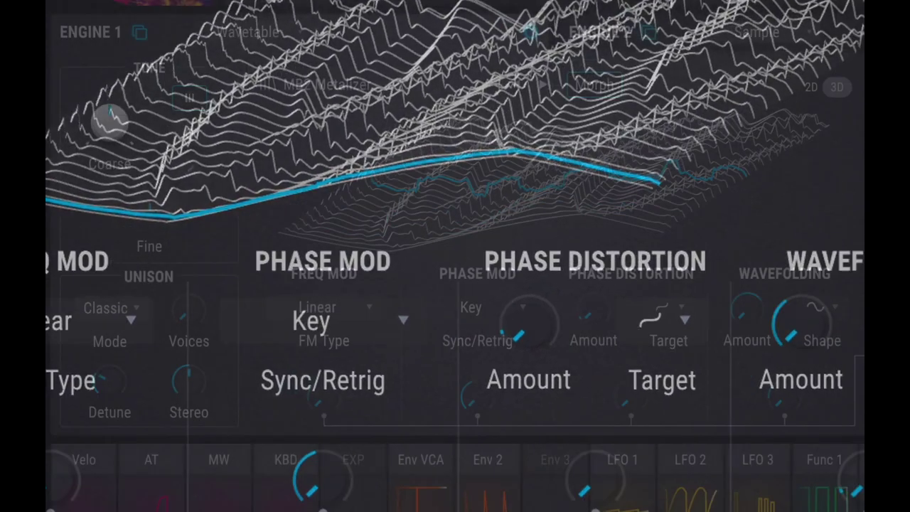
- Switch Engine 2 from its sample/granular setup to the Analog oscillator engine
click(603, 43)
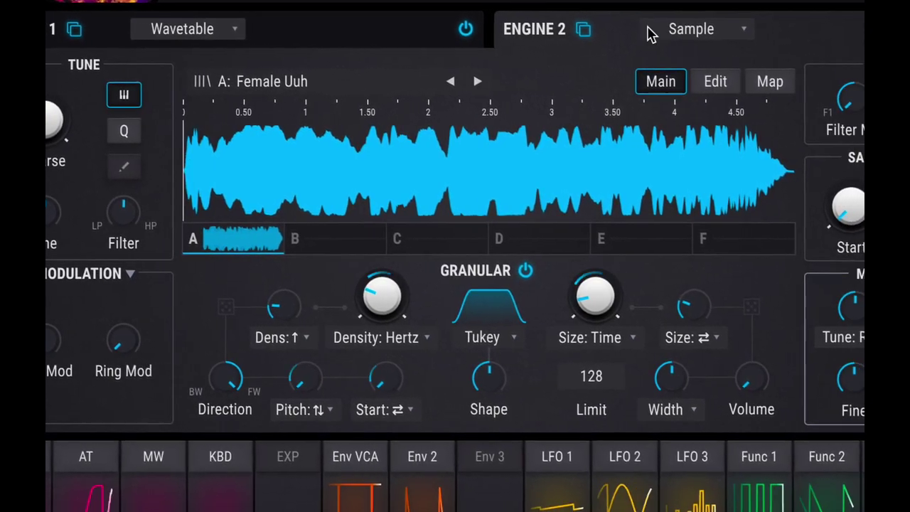
click(697, 29)
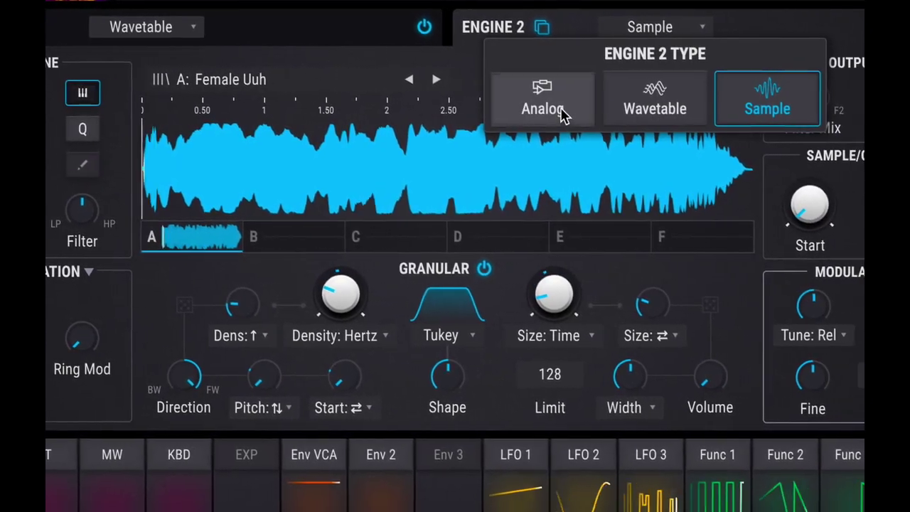
click(544, 107)
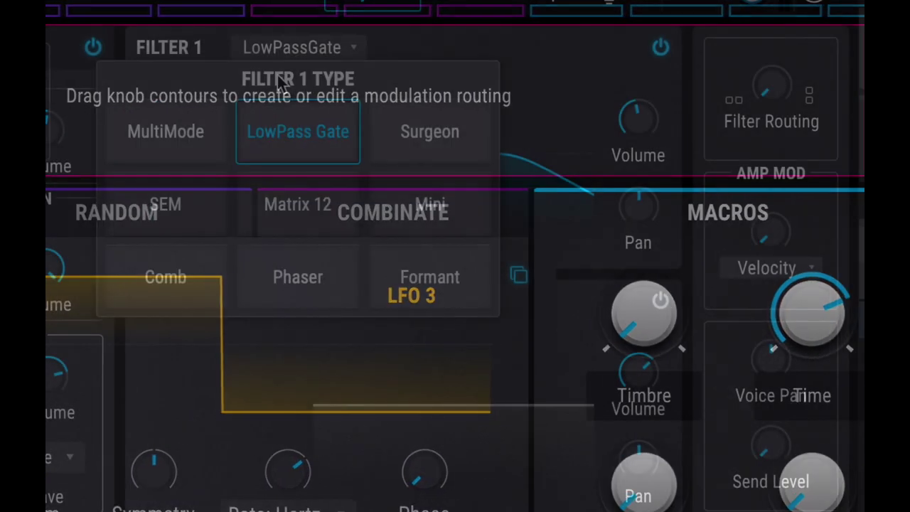
- Set Filter 1 to the Mini model with cutoff at 502 Hz and resonance around 0.6
click(425, 215)
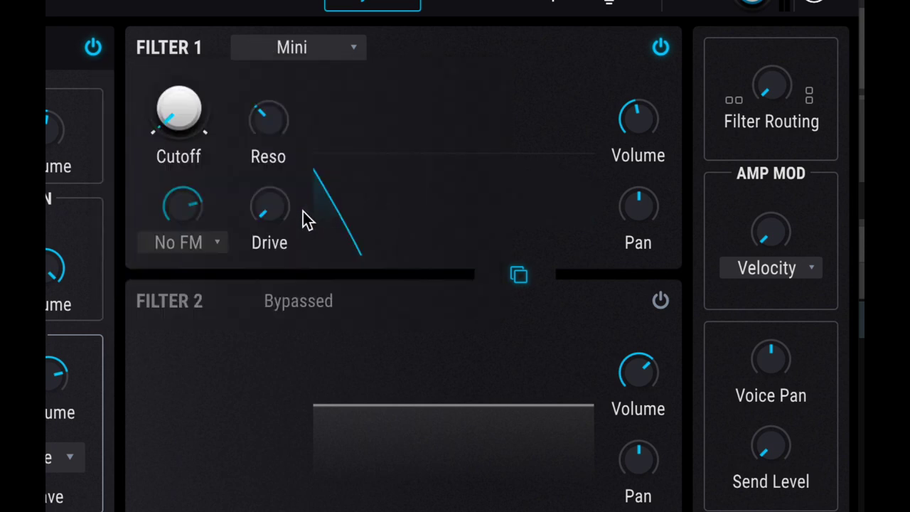
drag(196, 150, 209, 77)
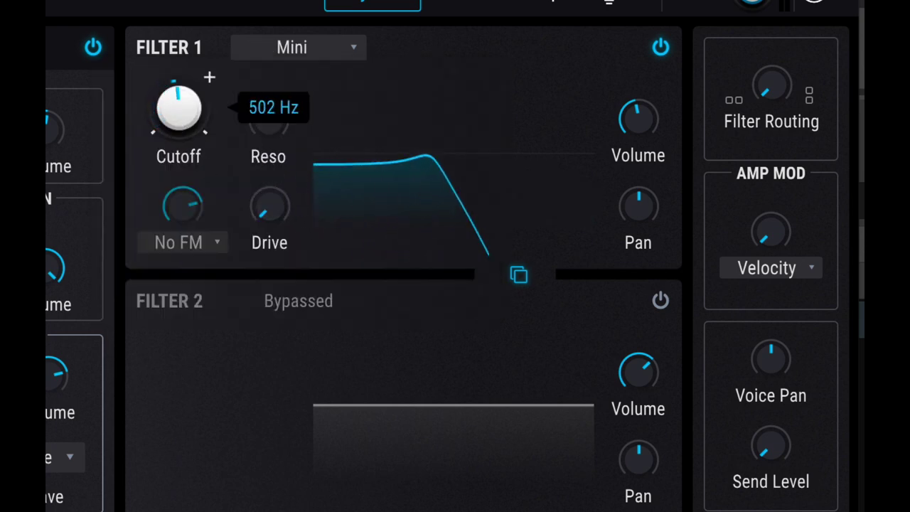
drag(277, 158, 276, 100)
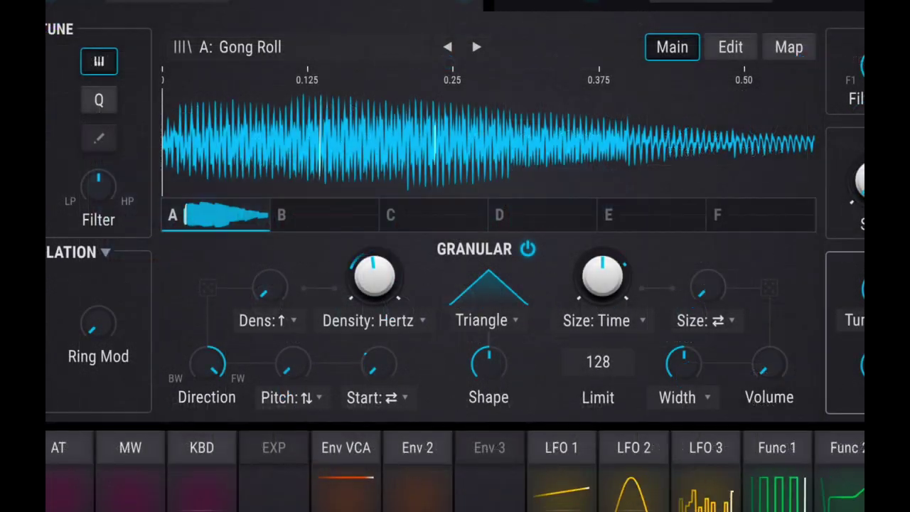
- Give the Gong Roll grains a Tukey envelope and raise the Size and Density amounts
click(513, 322)
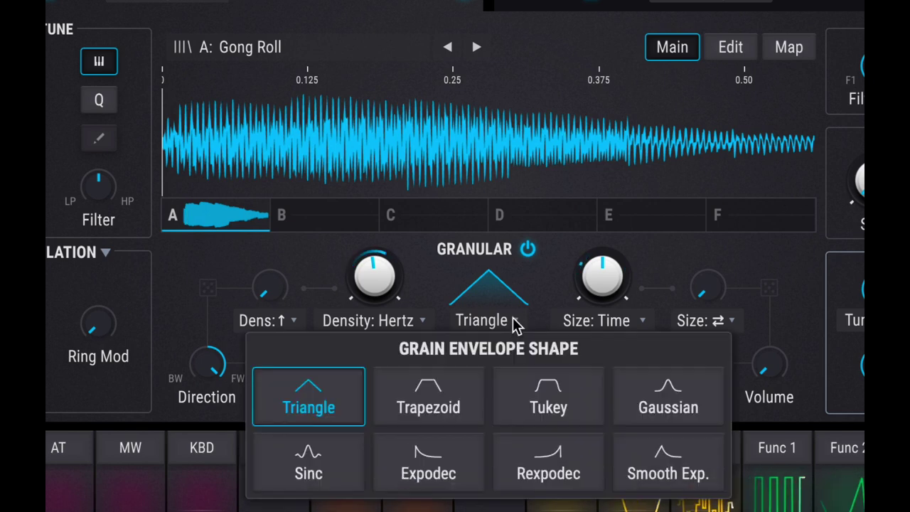
click(533, 402)
mouse_move(707, 288)
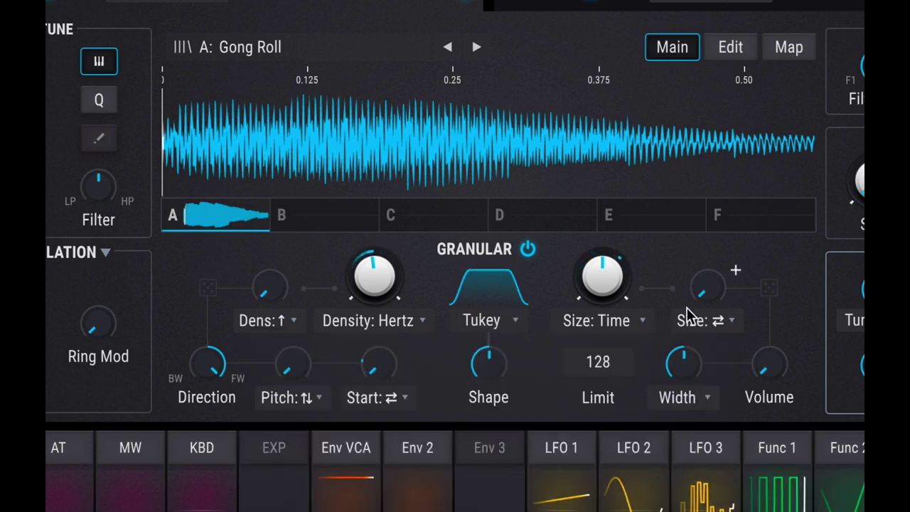
drag(707, 287, 707, 235)
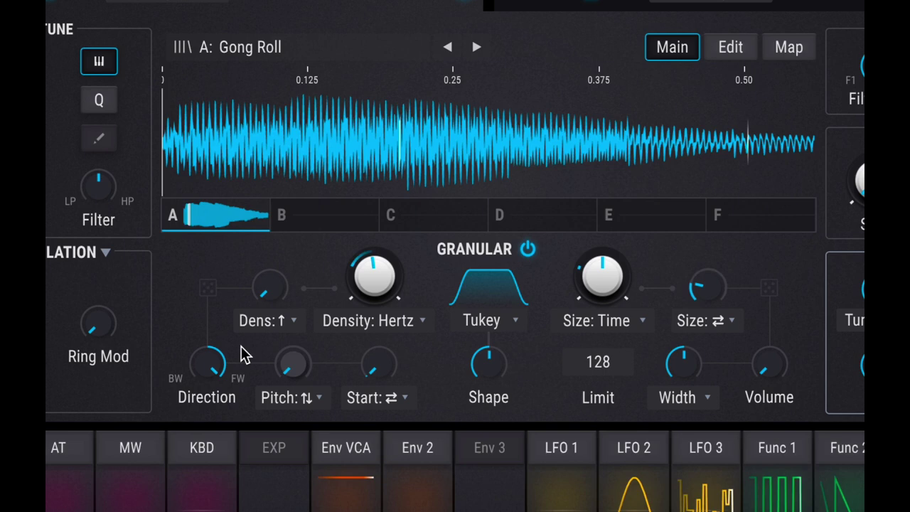
drag(271, 287, 270, 274)
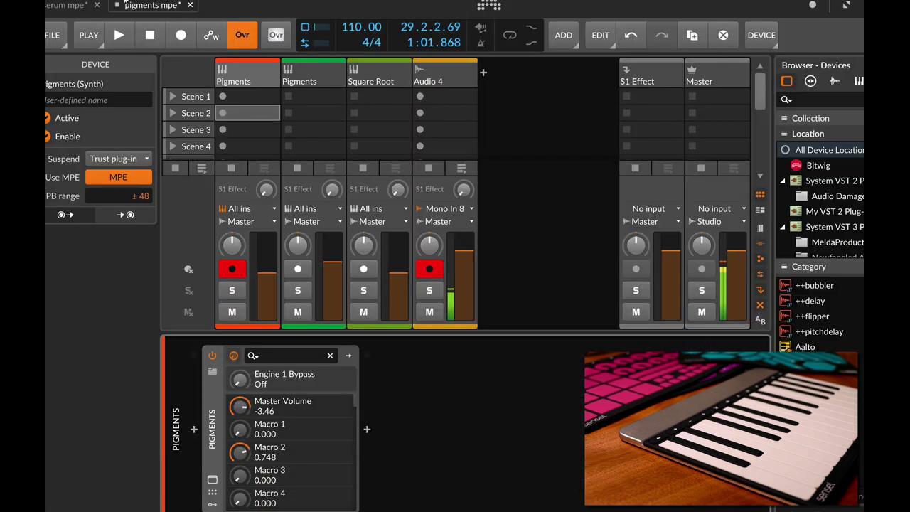
- Show the Pigments track's device settings with Use MPE, then bring up the Pigments window
click(253, 69)
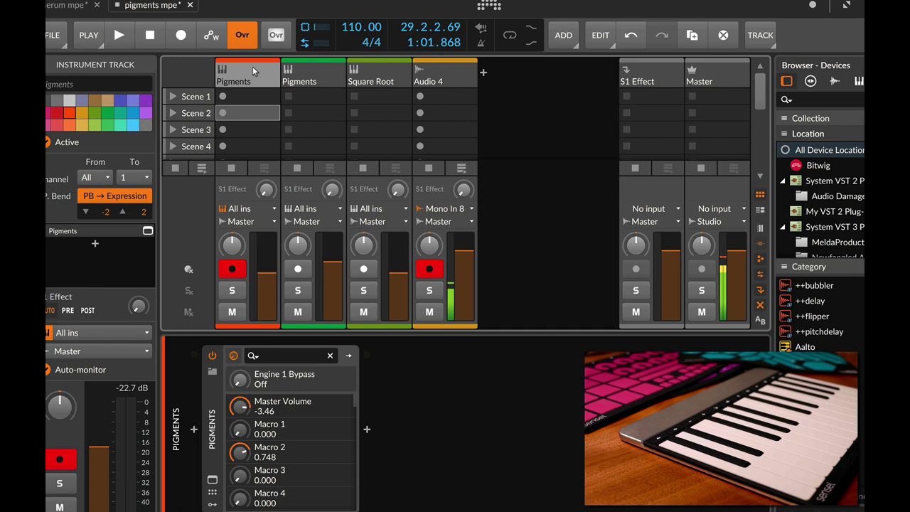
click(215, 406)
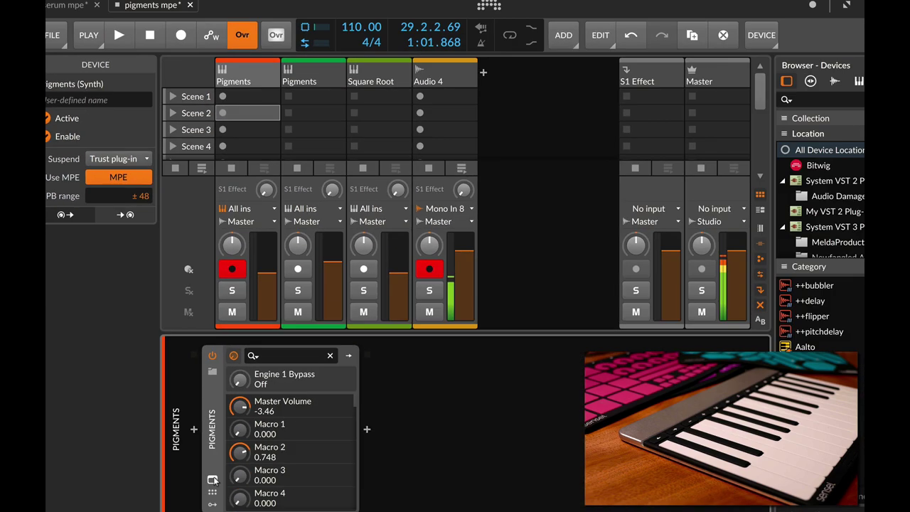
click(213, 479)
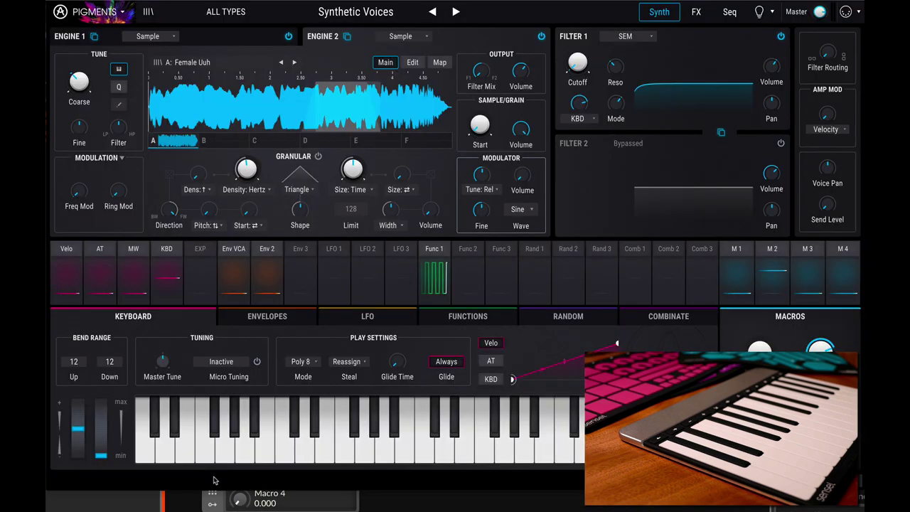
click(149, 13)
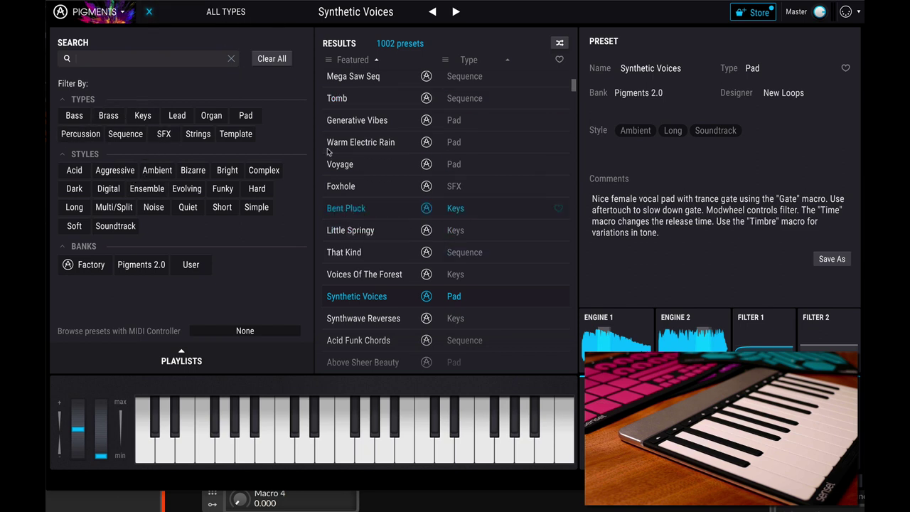
click(206, 13)
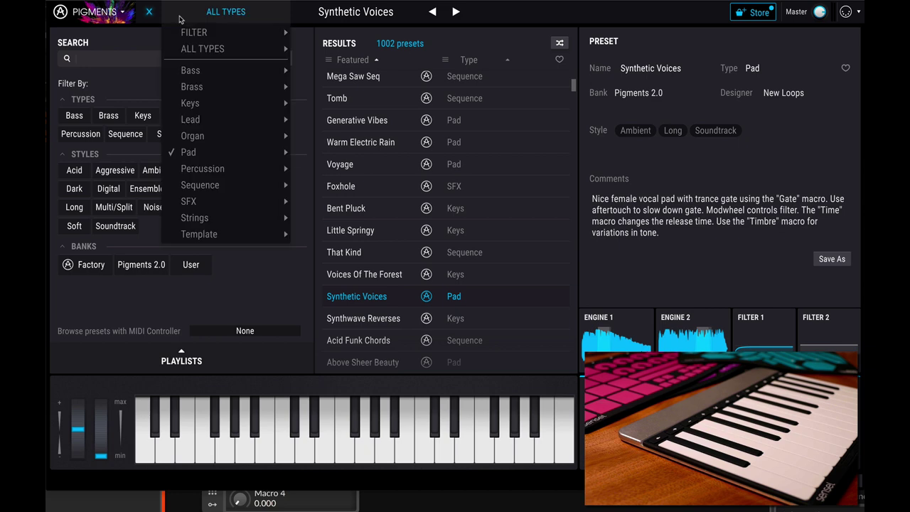
click(150, 14)
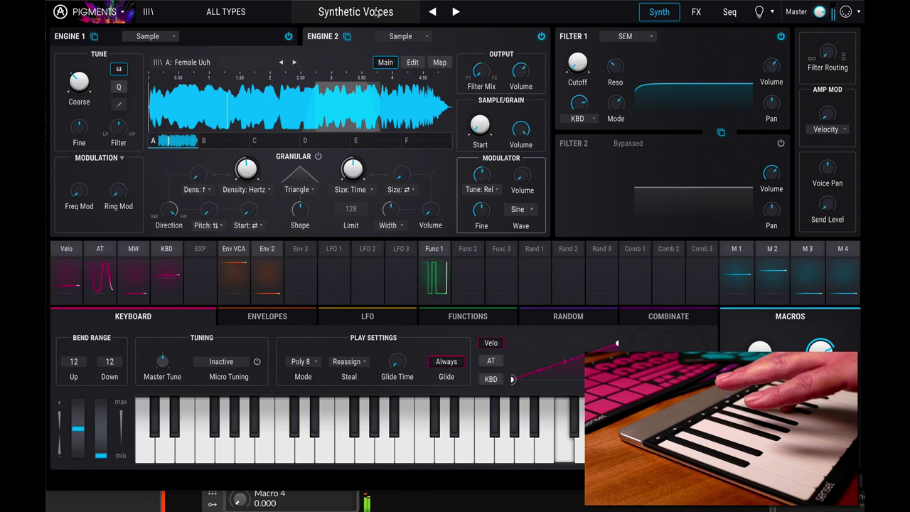
- Review where aftertouch and Function 1 are routed in Synthetic Voices
click(107, 249)
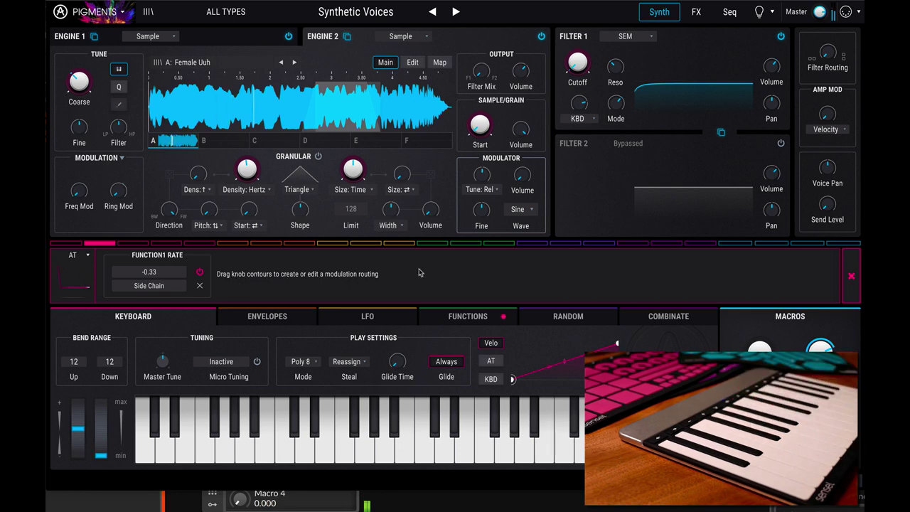
click(852, 277)
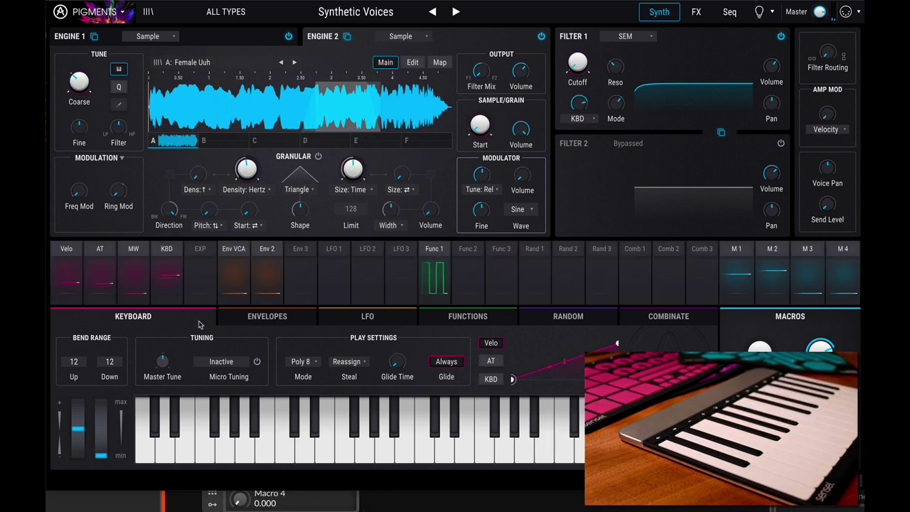
click(437, 259)
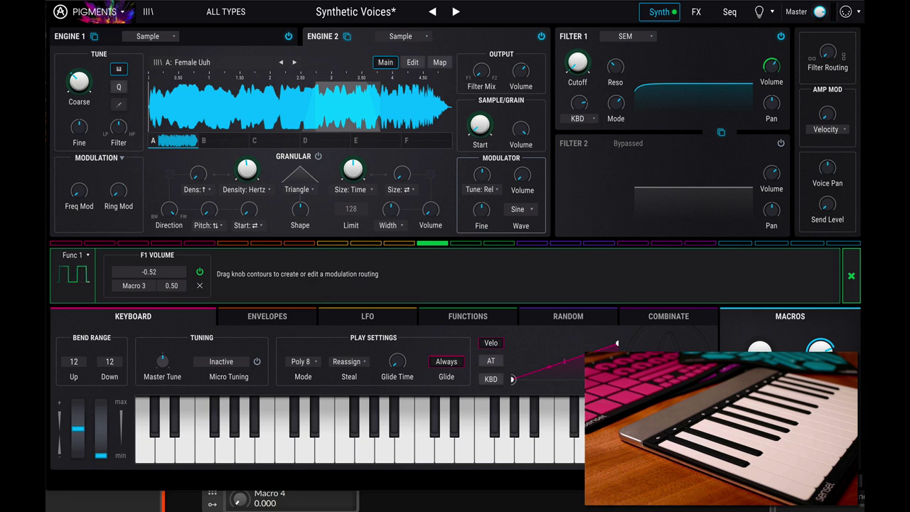
click(851, 276)
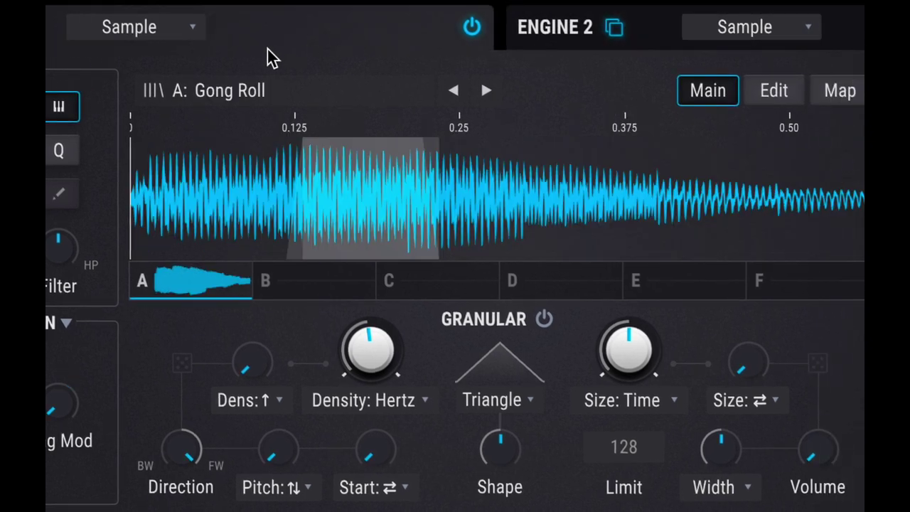
- Peek at Engine 1 types, review velocity's routings, and display the three LFOs
click(171, 32)
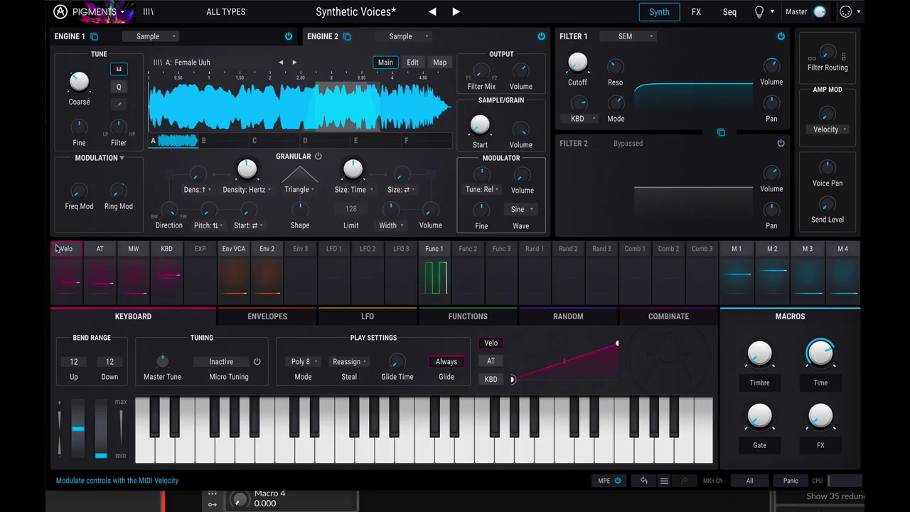
click(64, 250)
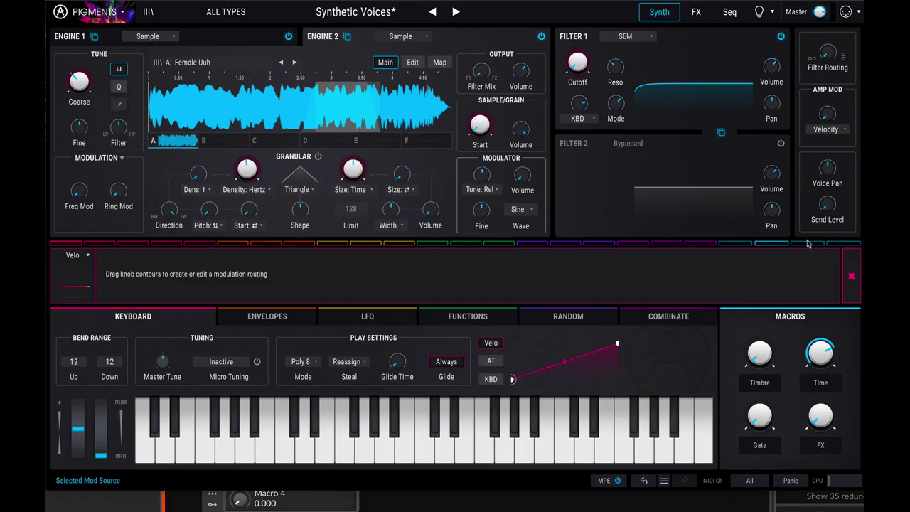
click(851, 278)
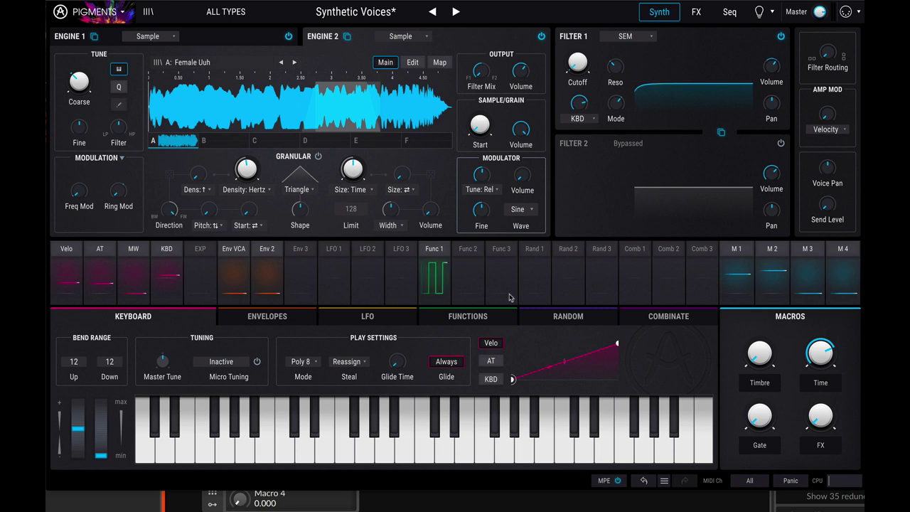
click(267, 315)
click(368, 316)
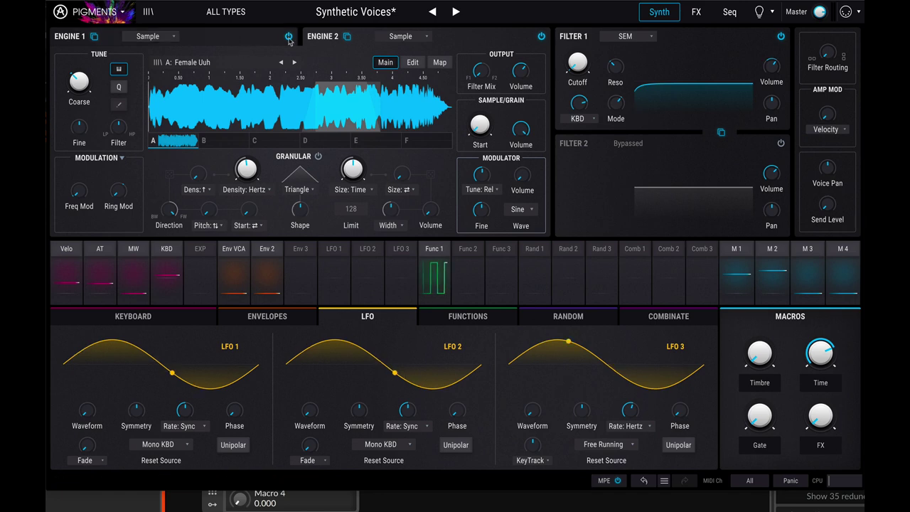
click(698, 12)
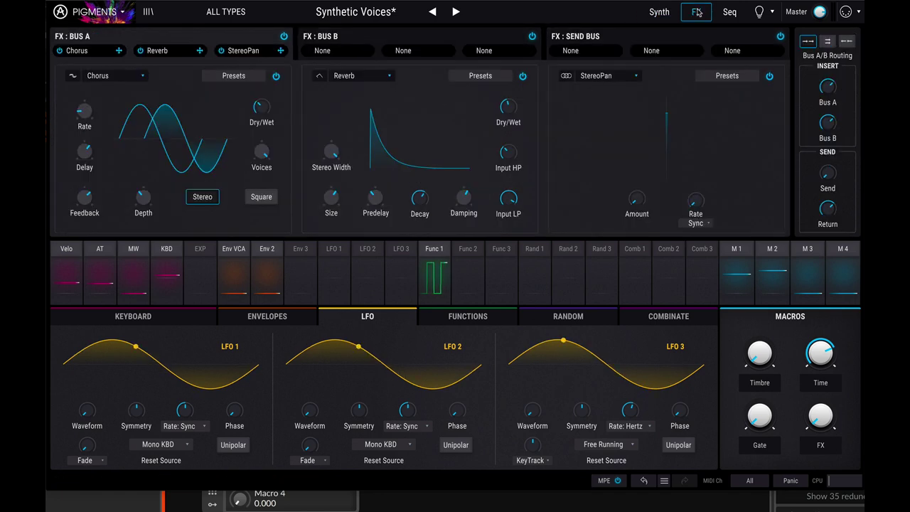
click(730, 12)
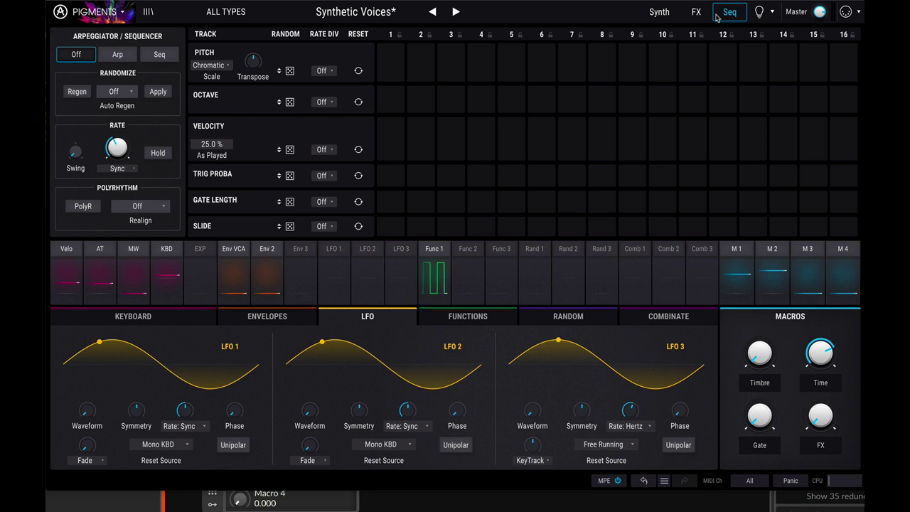
click(699, 16)
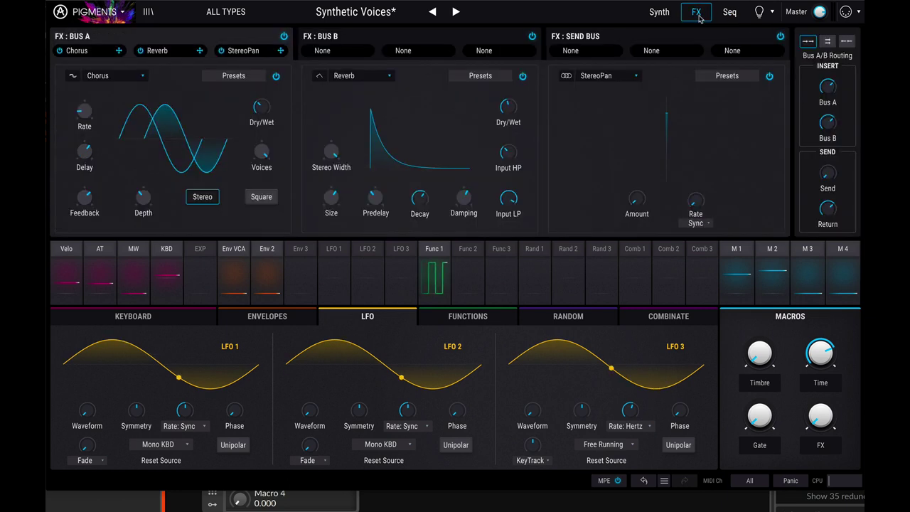
click(661, 13)
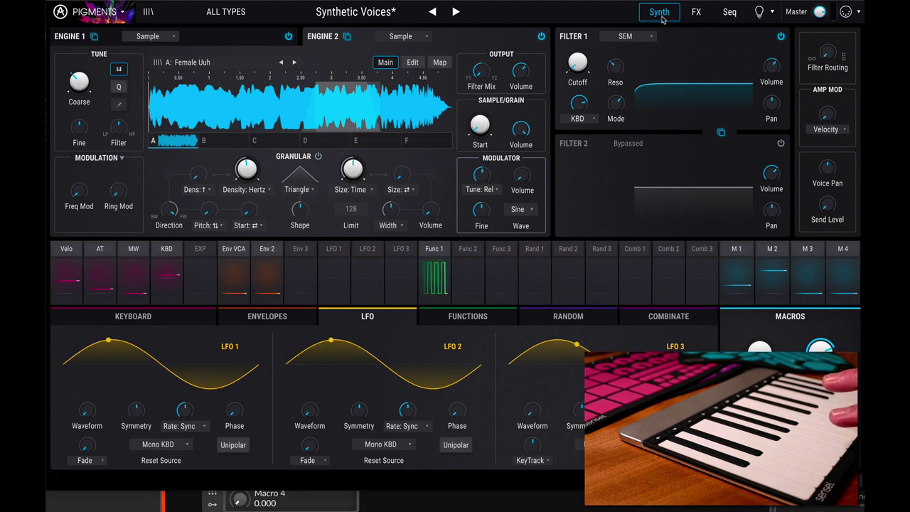
- Arm aftertouch as the routing source and make Filter 1 a Formant filter
click(72, 255)
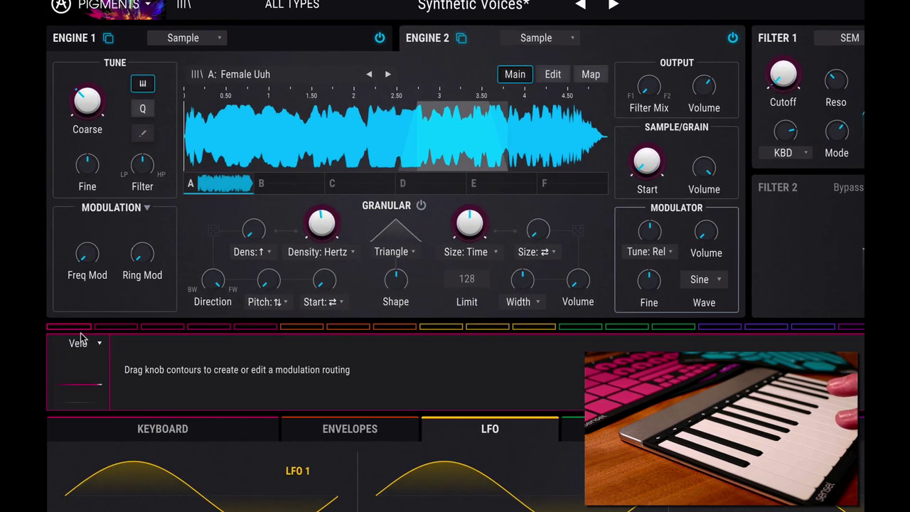
click(72, 255)
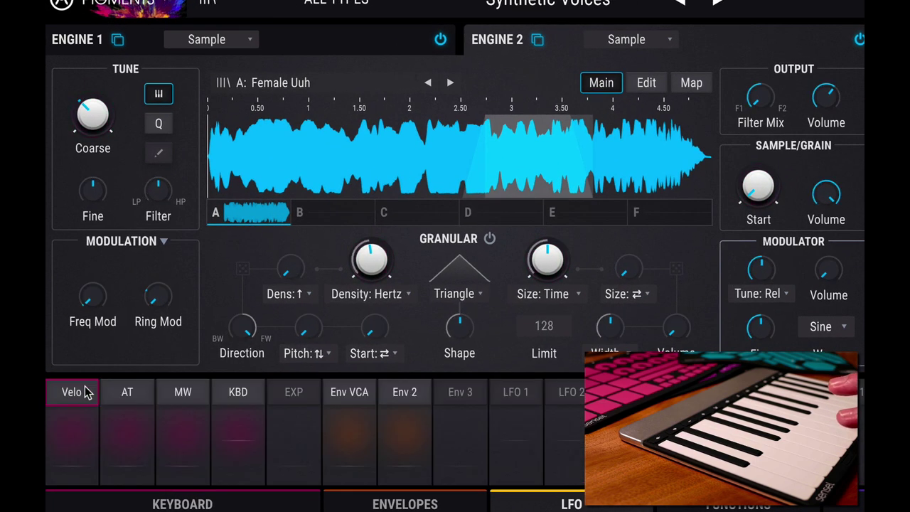
click(128, 397)
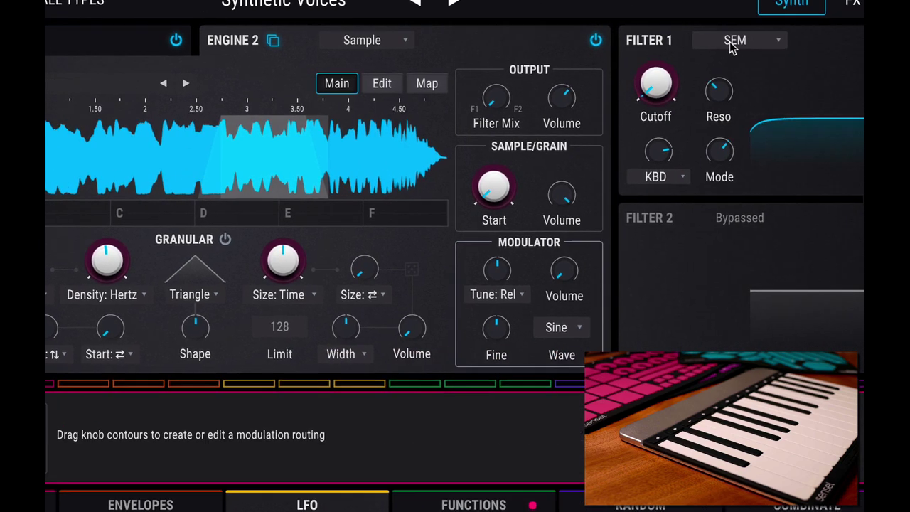
click(553, 42)
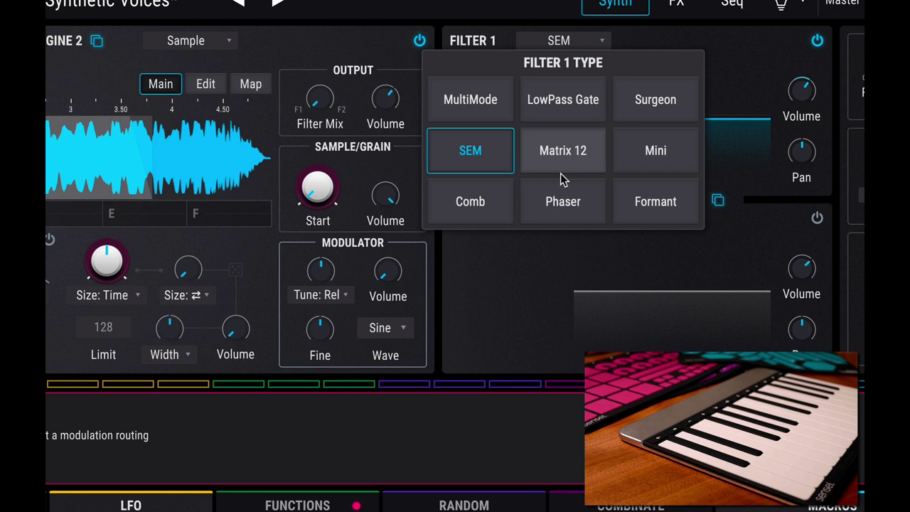
click(675, 203)
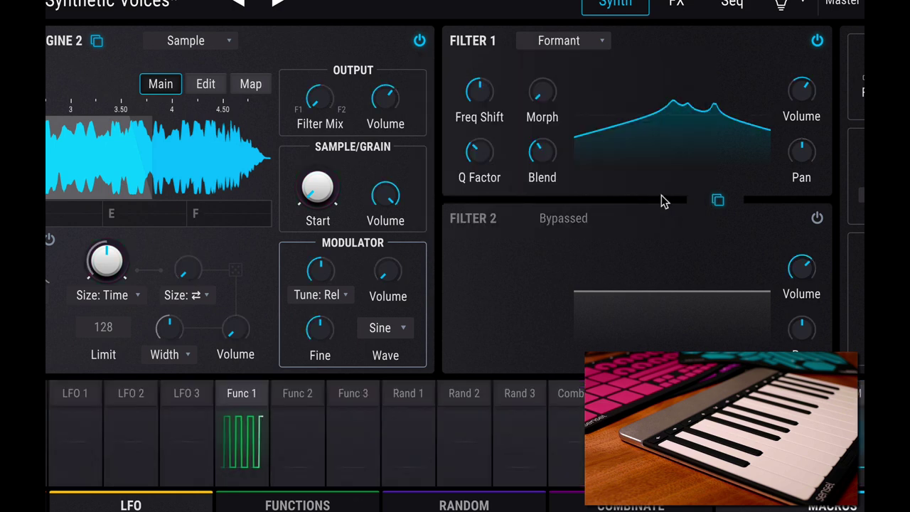
- Route aftertouch to Formant Freq Shift (0.69), Morph (0.45) and Q Factor
drag(479, 91, 481, 107)
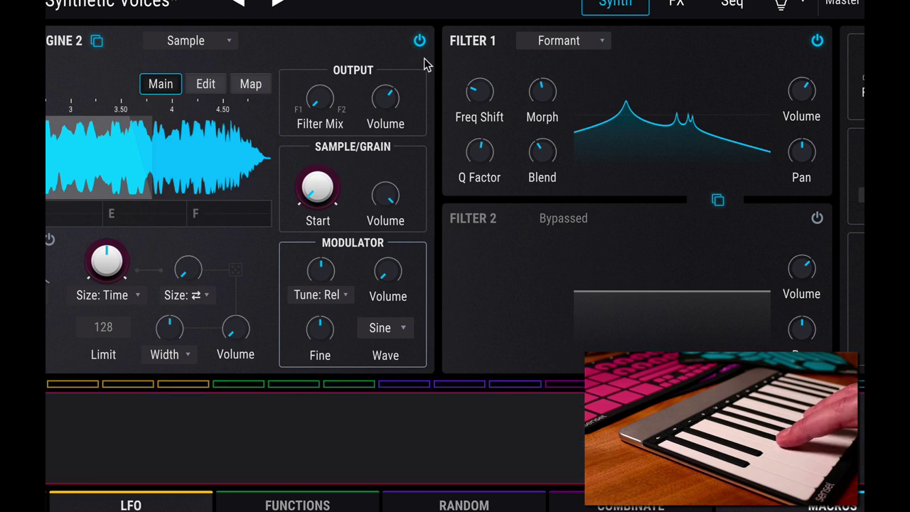
mouse_move(479, 90)
mouse_down()
mouse_move(480, 79)
mouse_move(535, 68)
mouse_up()
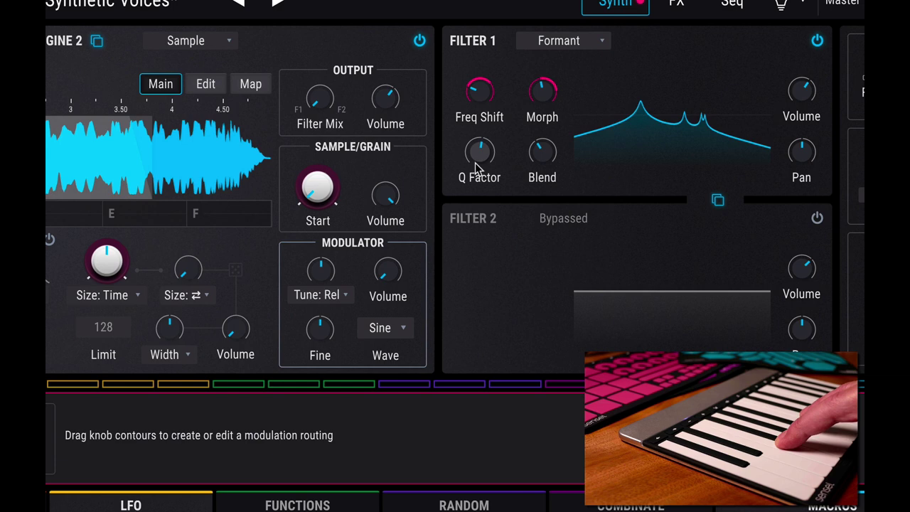
drag(466, 146, 470, 150)
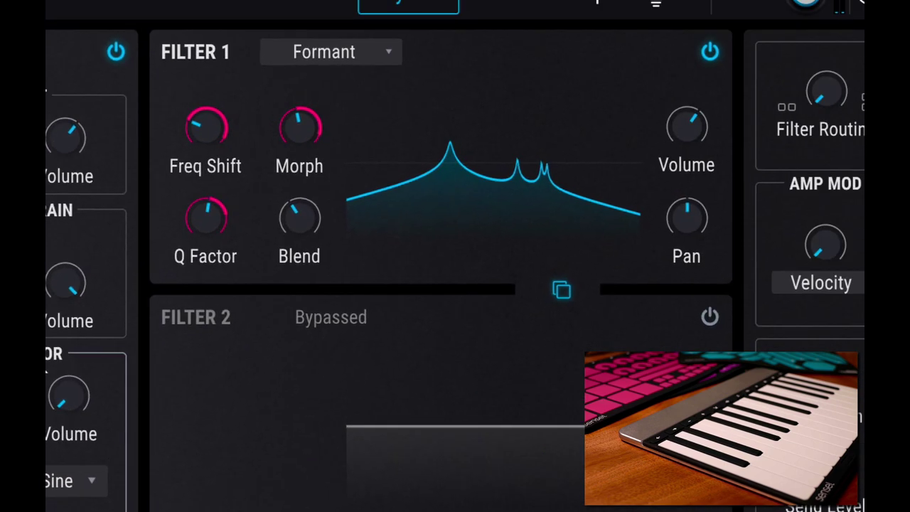
mouse_move(479, 91)
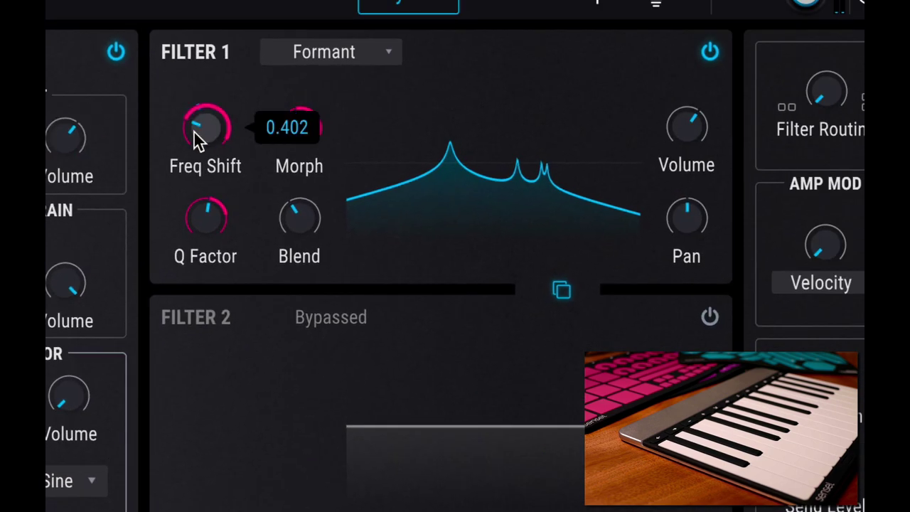
- Lower the Formant base Freq Shift to about 0.32 and Morph to 0.28
drag(206, 127, 240, 126)
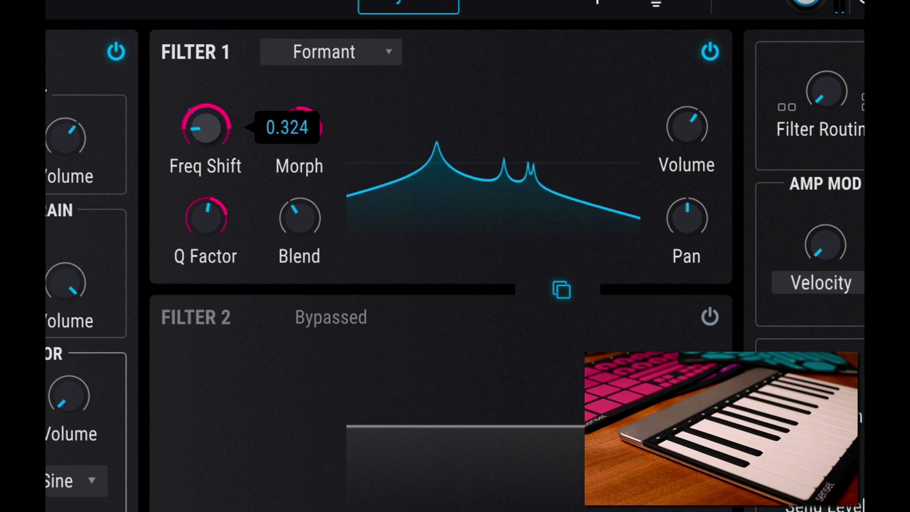
drag(306, 136, 306, 160)
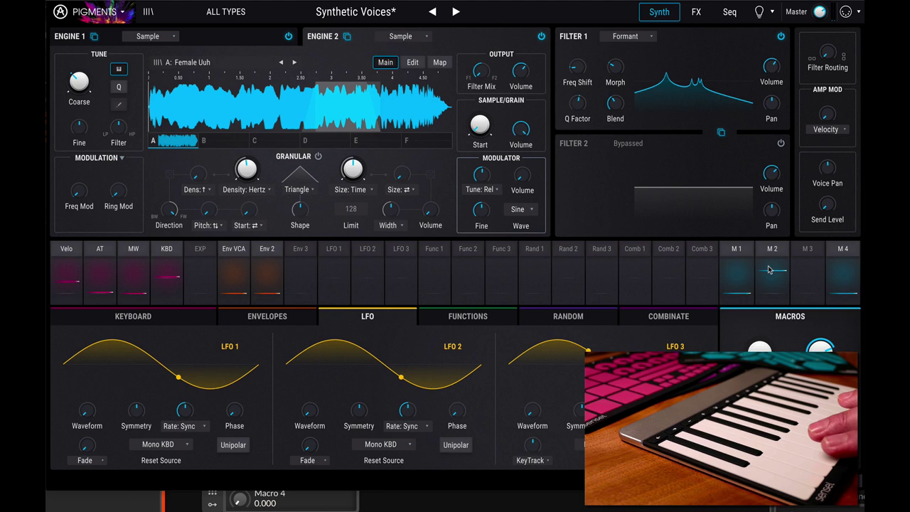
- Arm Macro 1 for routing from the M1 tile, with no destinations yet
click(736, 256)
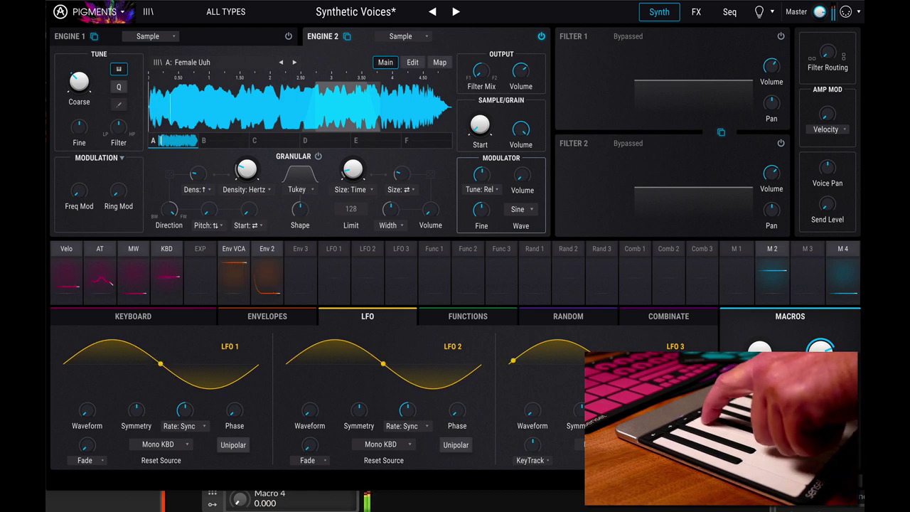
click(736, 249)
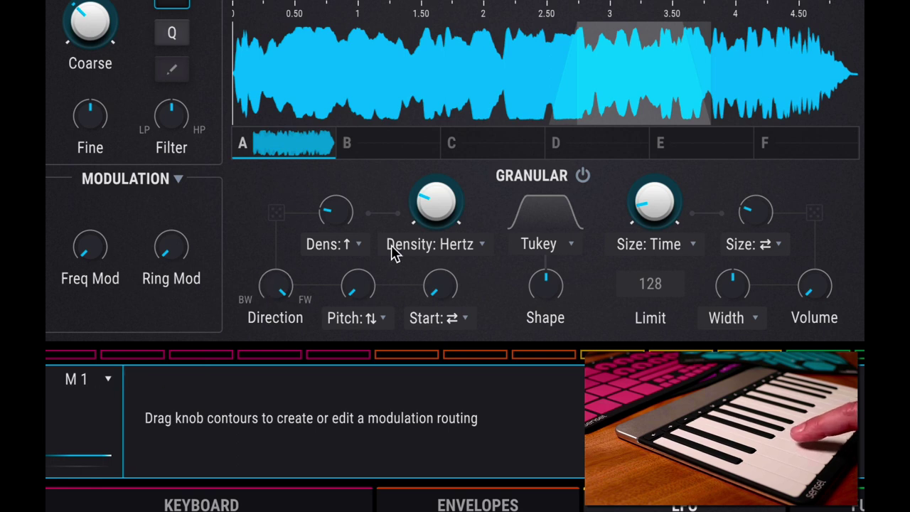
mouse_move(246, 169)
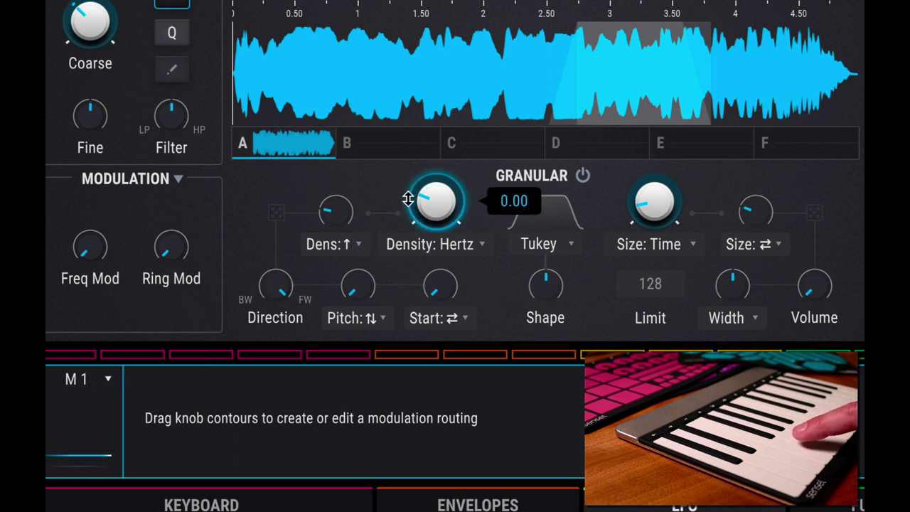
- Route Macro 1 to grain Density (0.46) and Size (0.61) and enable Granular
drag(408, 199, 408, 196)
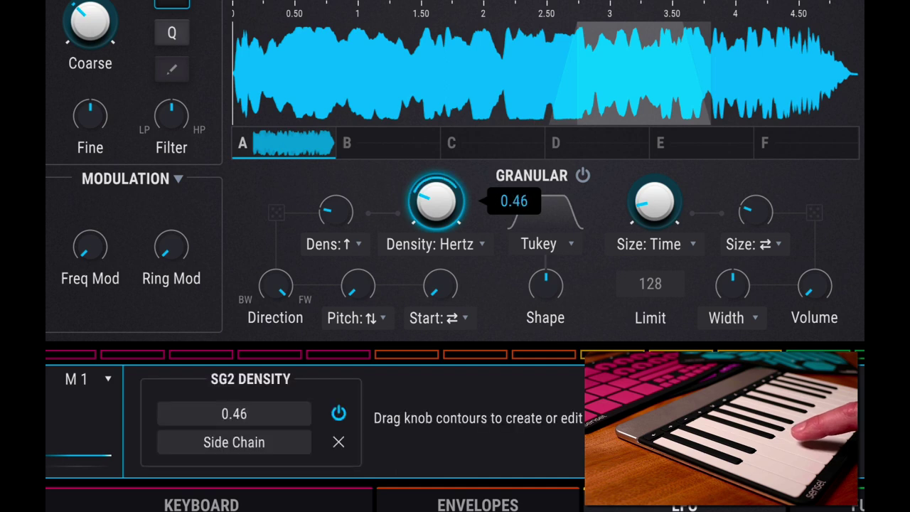
drag(631, 214, 636, 204)
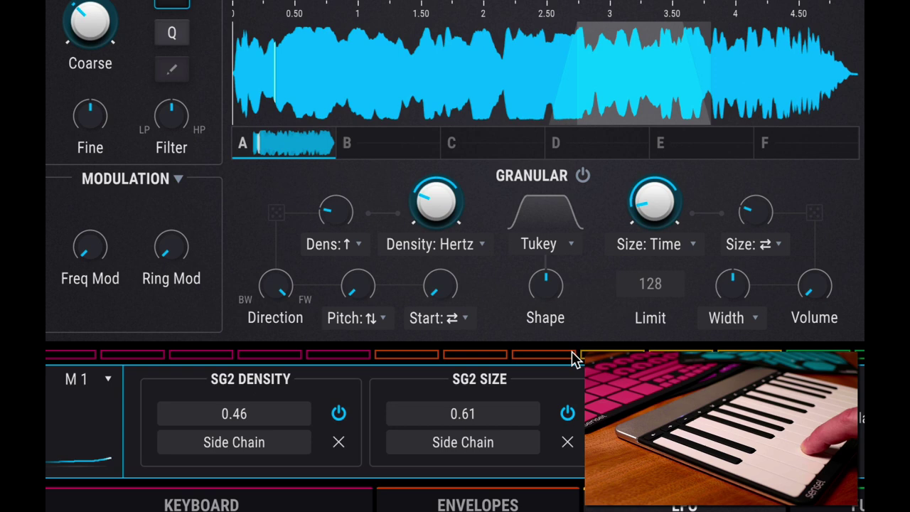
click(583, 176)
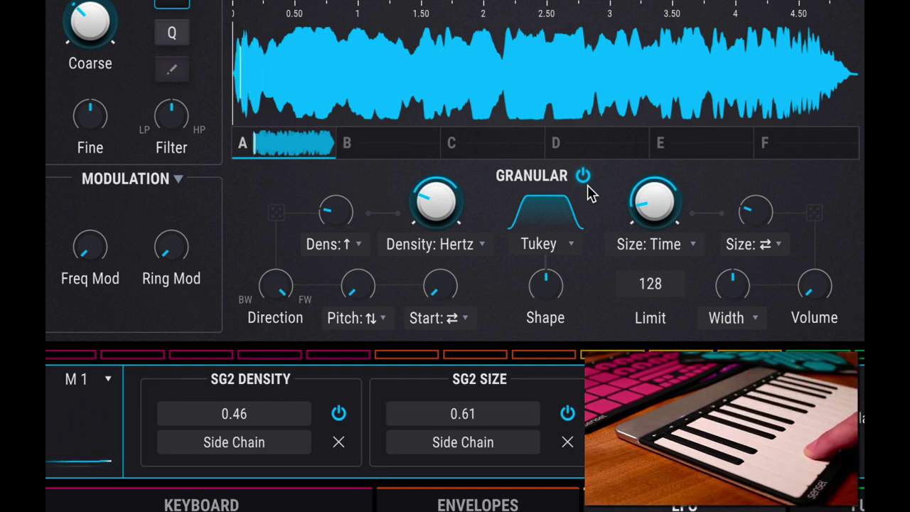
- Nudge density randomness up, then route Macro 1 to random Pitch (0.53) and Start (0.50)
click(335, 212)
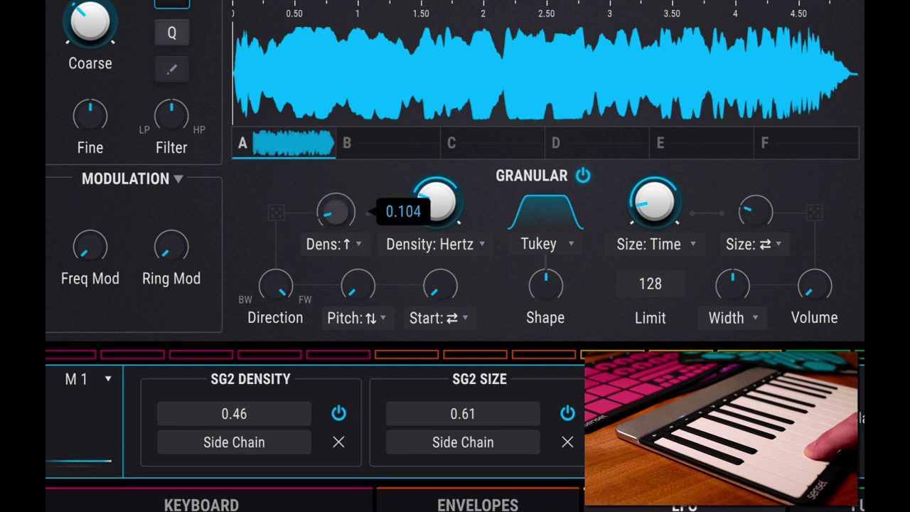
drag(334, 212, 335, 219)
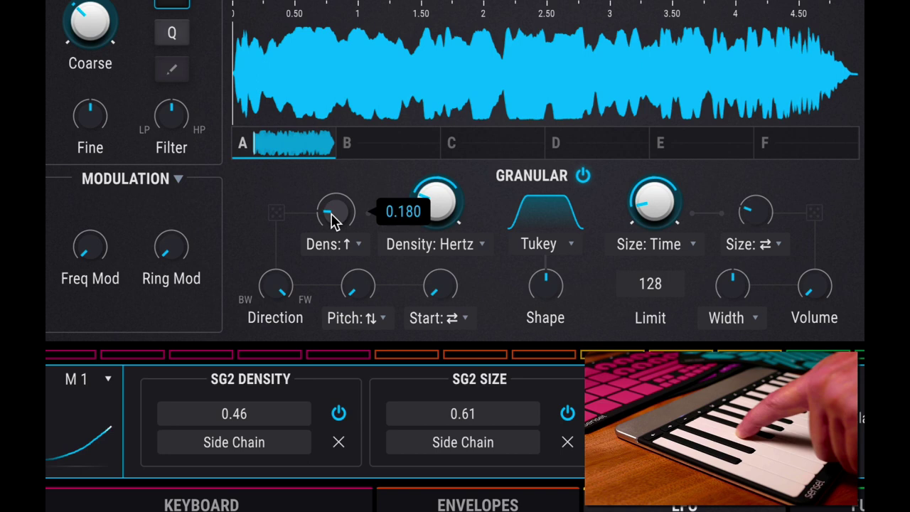
click(361, 291)
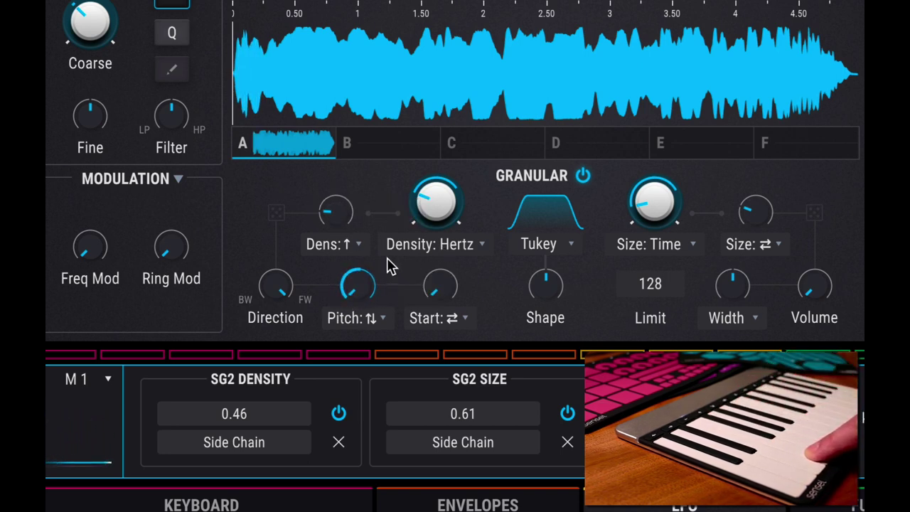
click(421, 283)
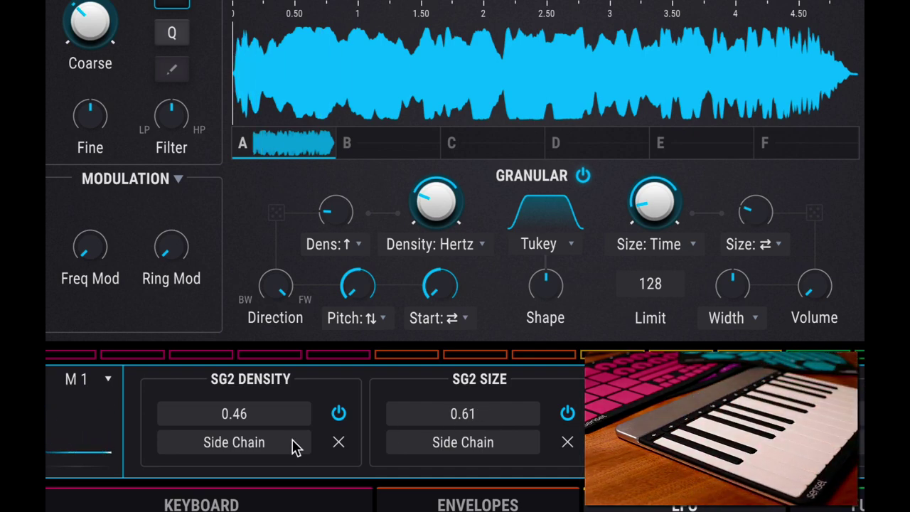
mouse_move(774, 298)
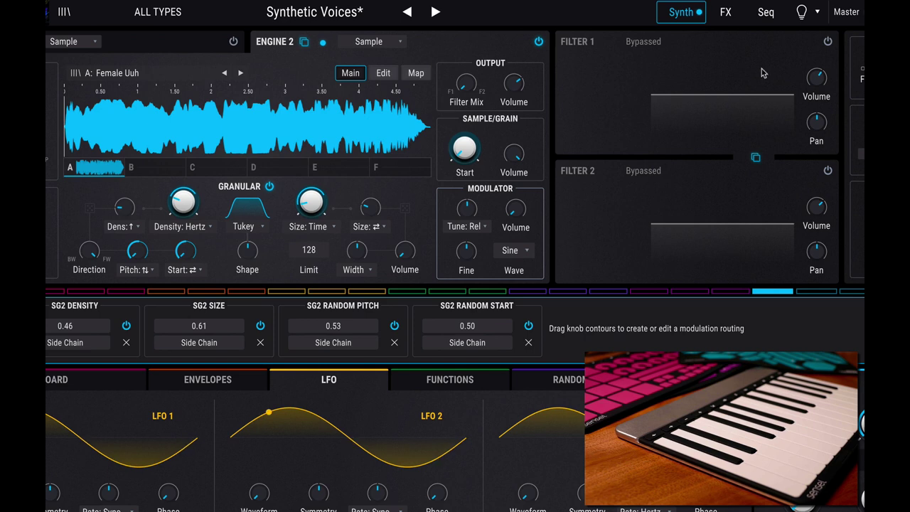
- Turn Filter 1 back on as Formant, check the KBD routings, then show keyboard play settings
click(828, 42)
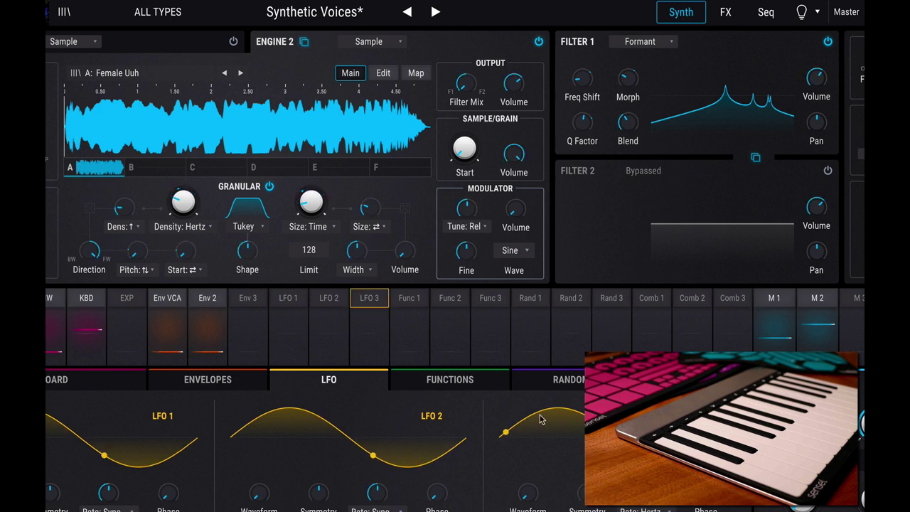
click(80, 297)
drag(80, 297, 79, 297)
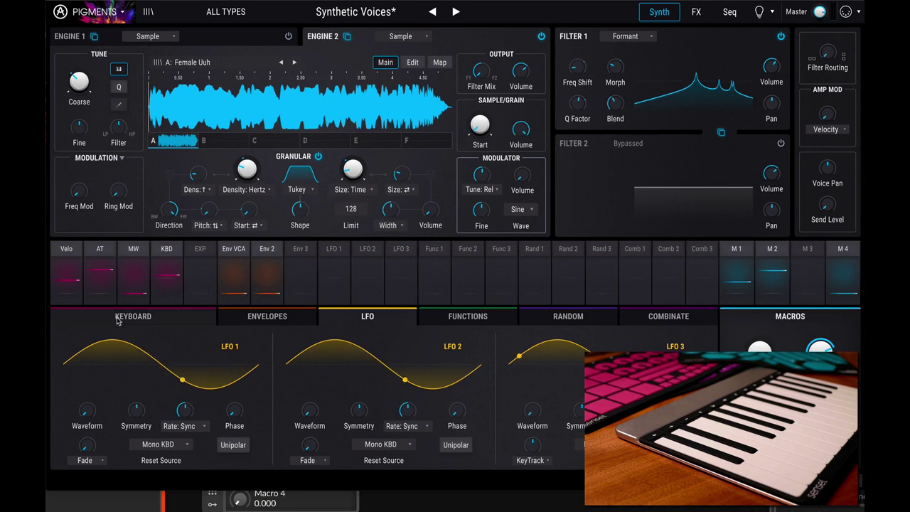
click(119, 320)
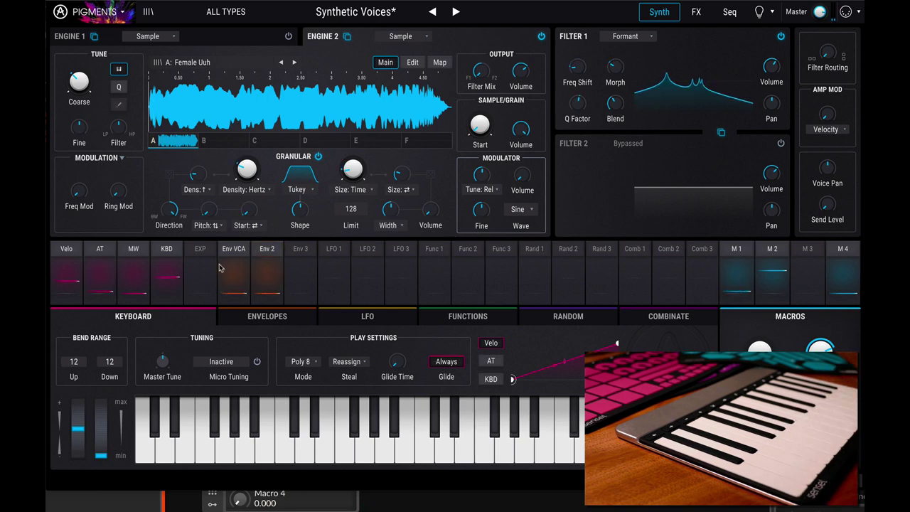
- Set Engine 1 to a Wavetable engine with the MB2 Metalizer table, then show Macro 1's routings
click(288, 37)
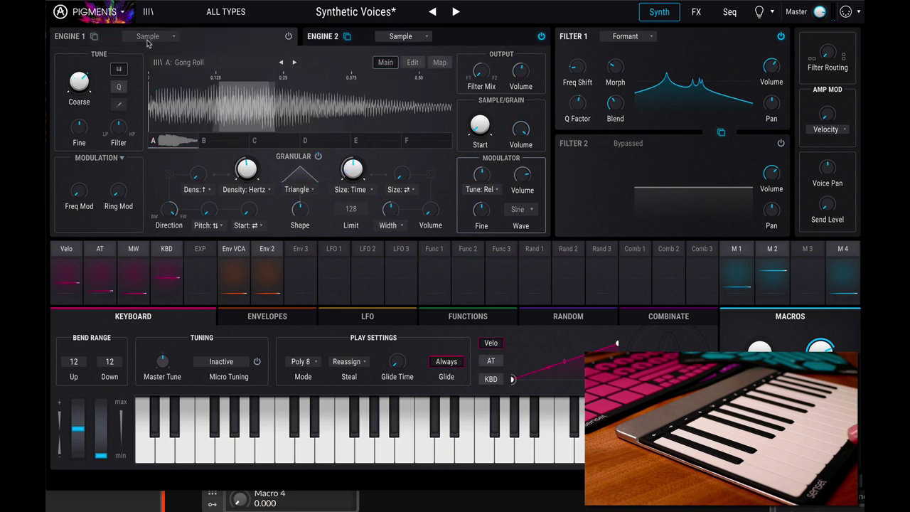
click(288, 37)
click(148, 36)
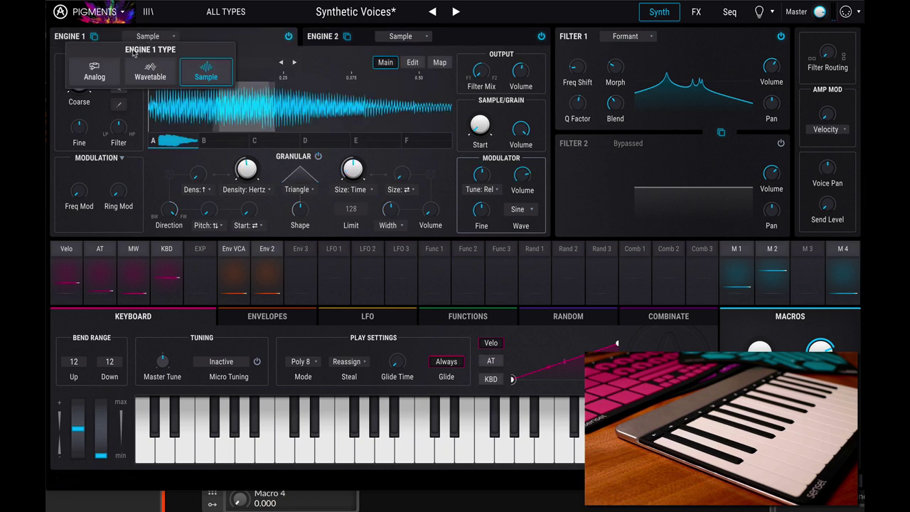
click(150, 68)
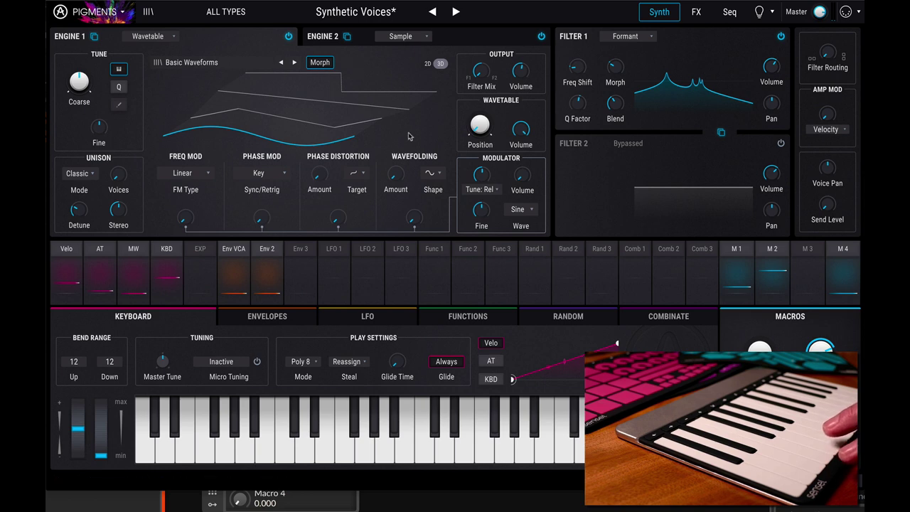
click(178, 62)
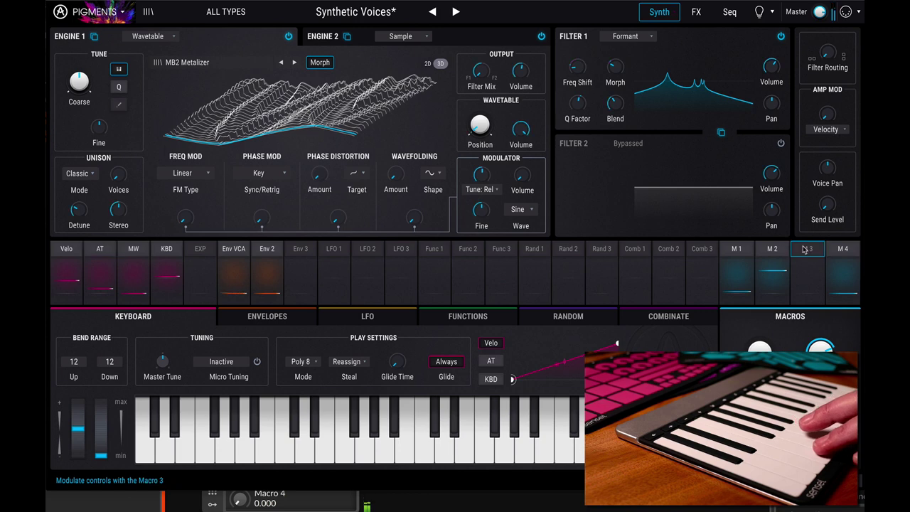
click(746, 252)
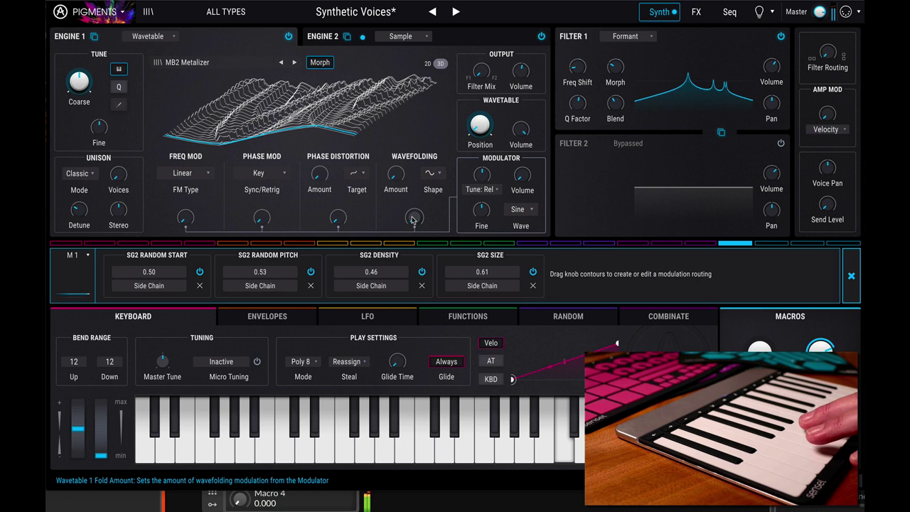
- Route Macro 1 to the WT1 Wavefolding (Fold) Amount and close the Macro 1 routing list
mouse_move(417, 225)
mouse_down()
mouse_move(408, 216)
mouse_move(410, 233)
mouse_up()
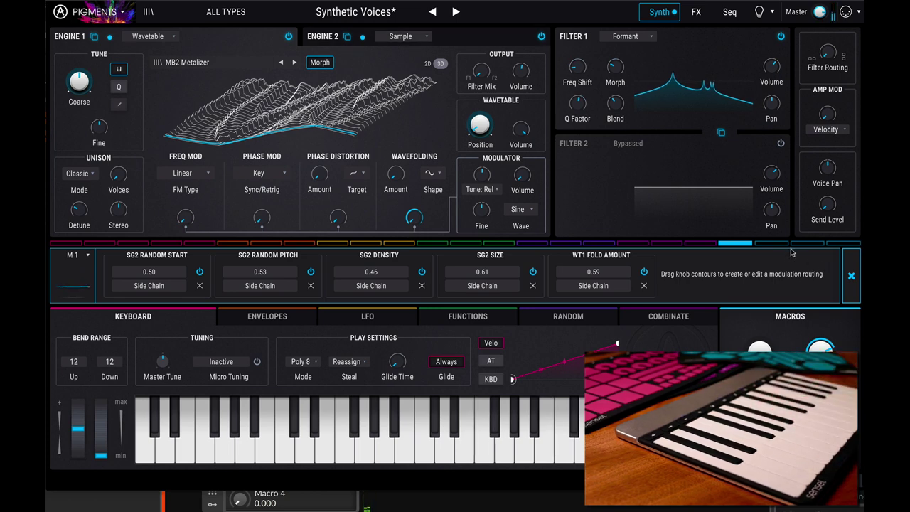
click(852, 276)
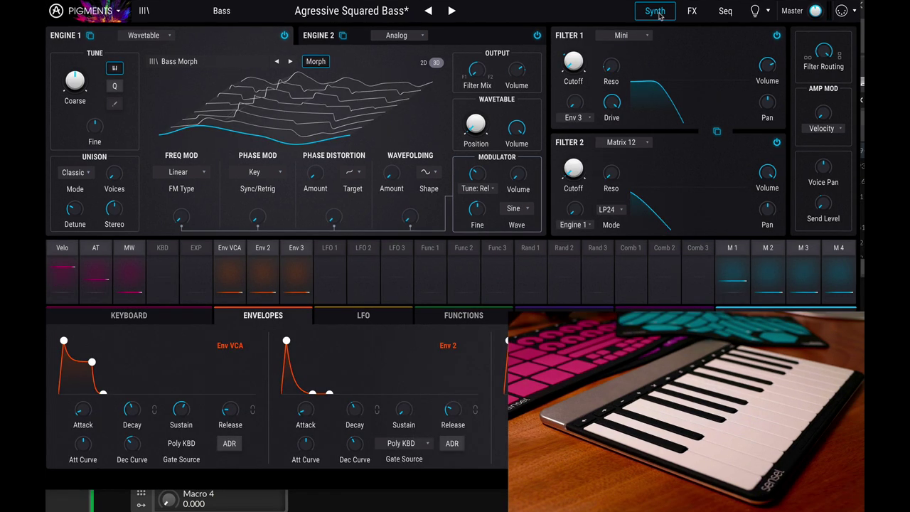
- On the Seq page, view Macro 1's routings including arp rate, then show the FX buses
click(725, 11)
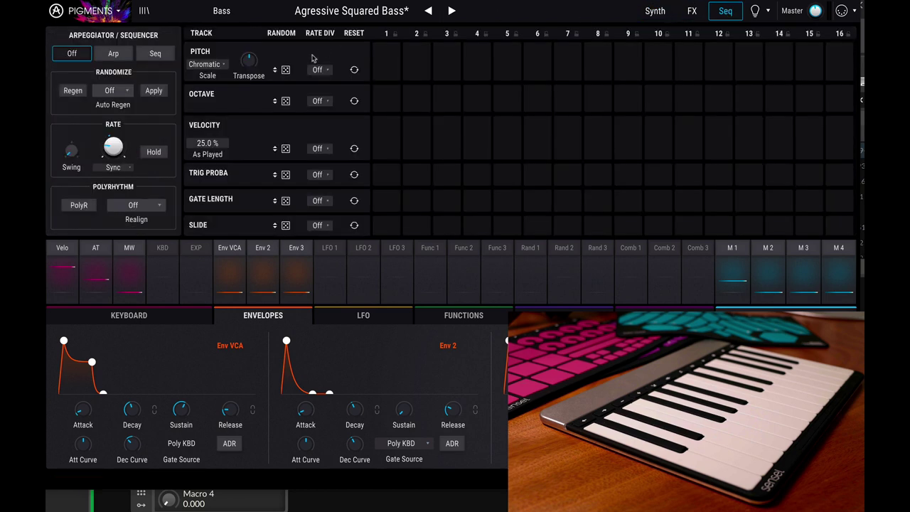
click(738, 257)
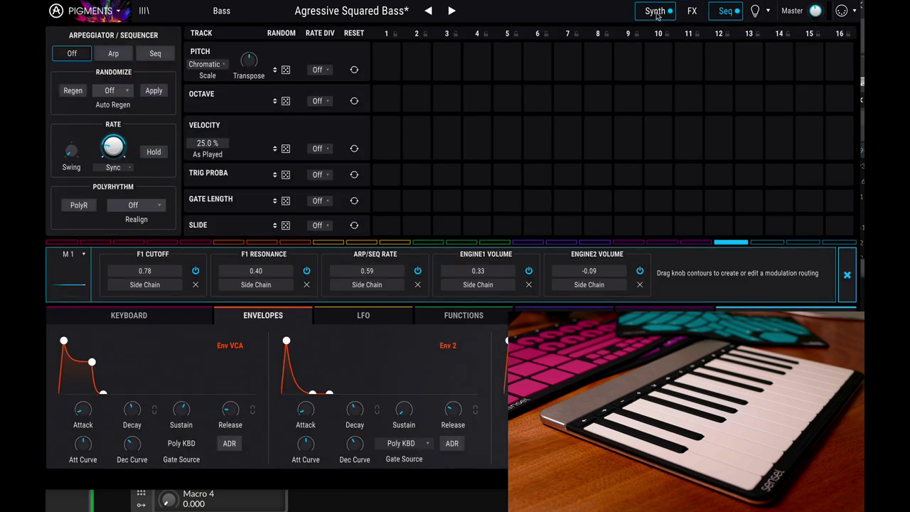
click(657, 12)
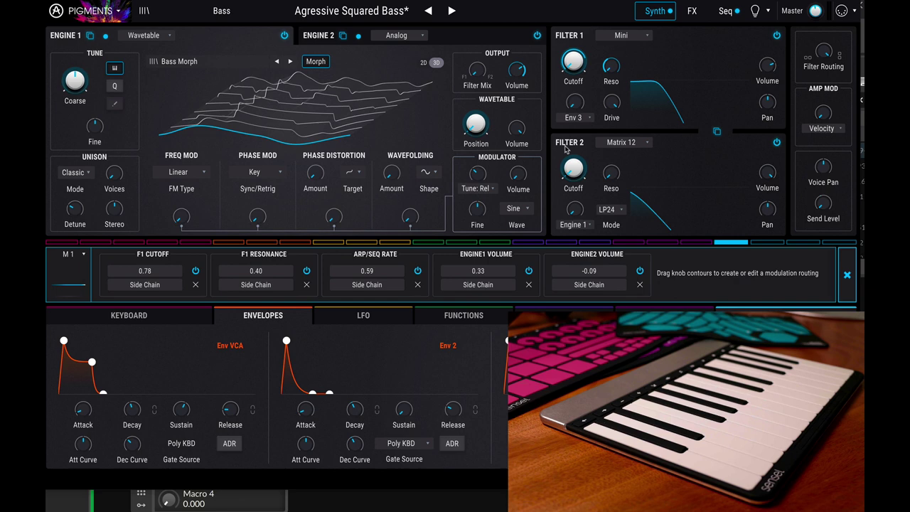
mouse_move(573, 169)
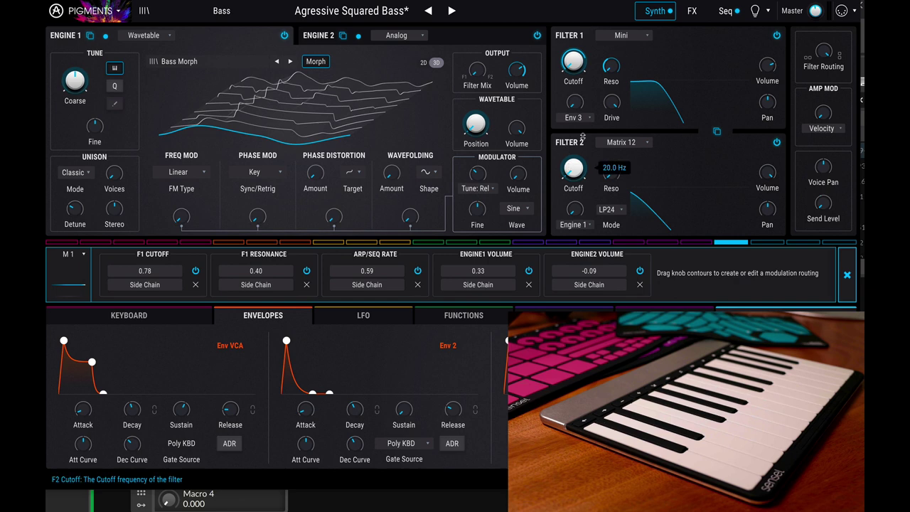
click(693, 14)
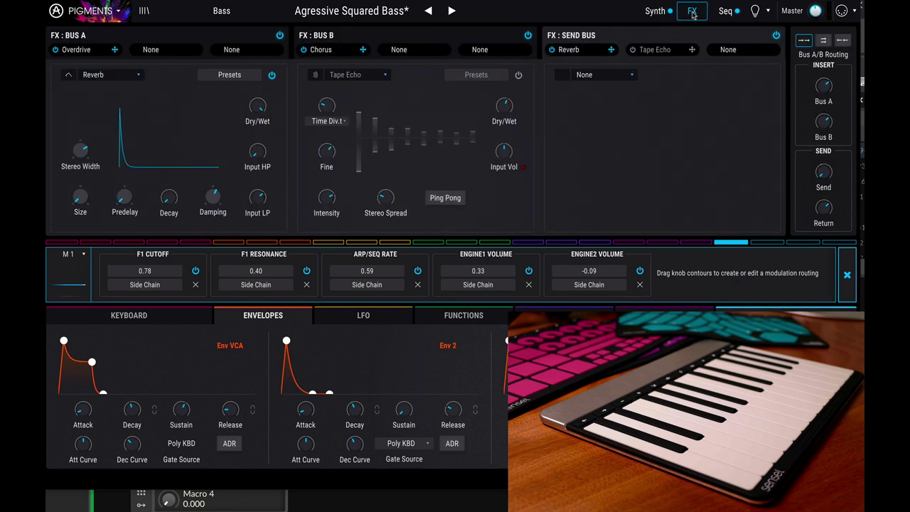
- Power on the Tape Echo in FX Bus B and return to the Synth page
click(655, 12)
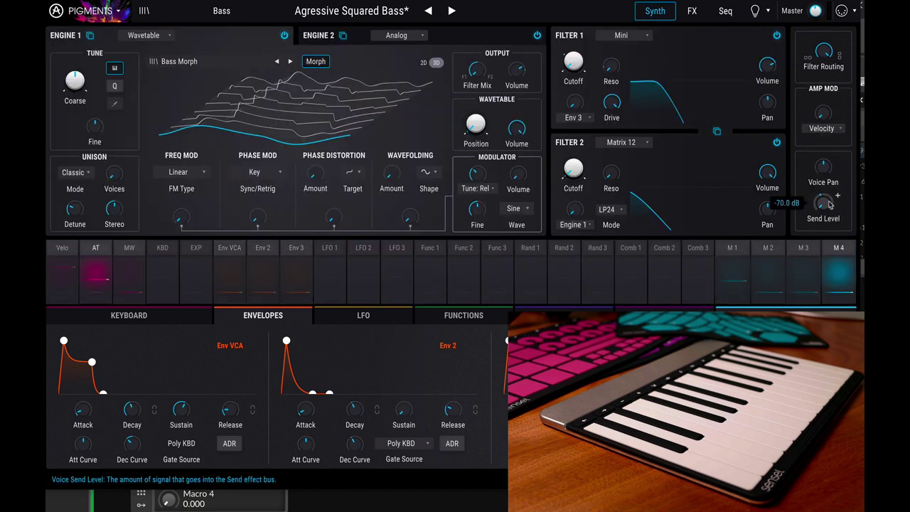
click(694, 12)
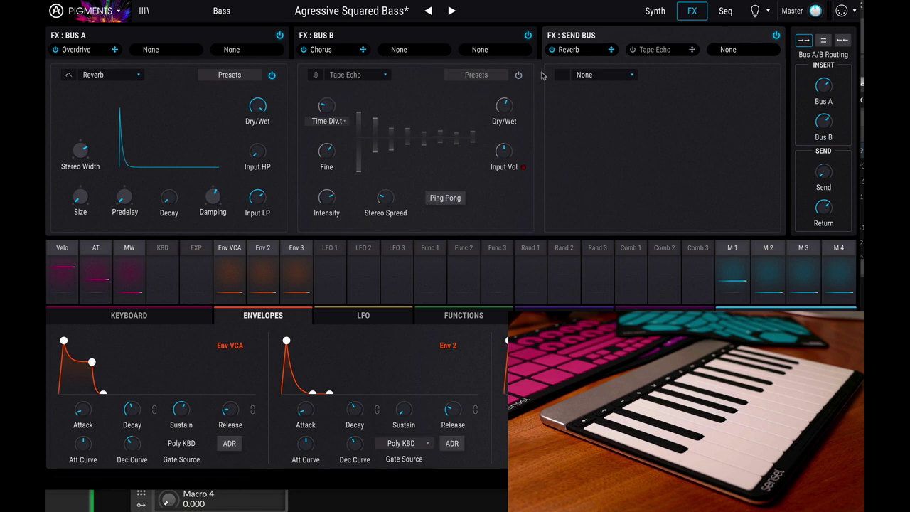
click(519, 75)
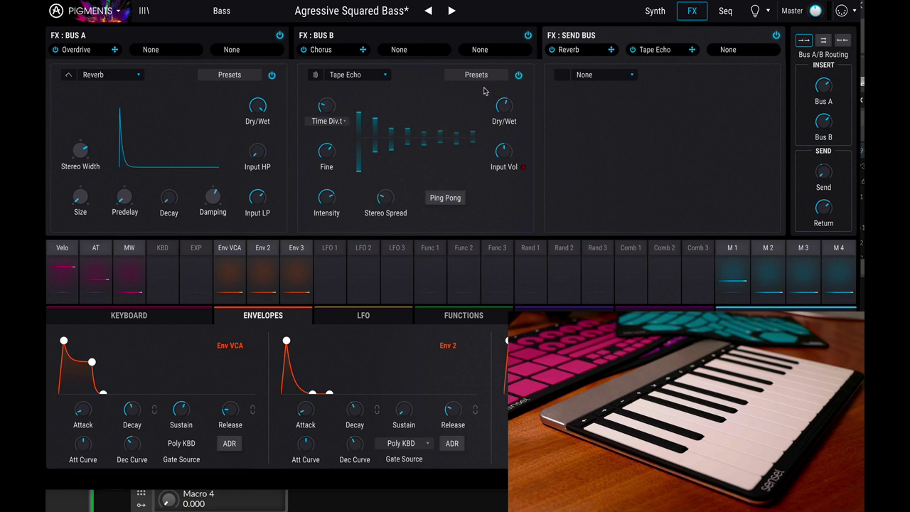
click(655, 12)
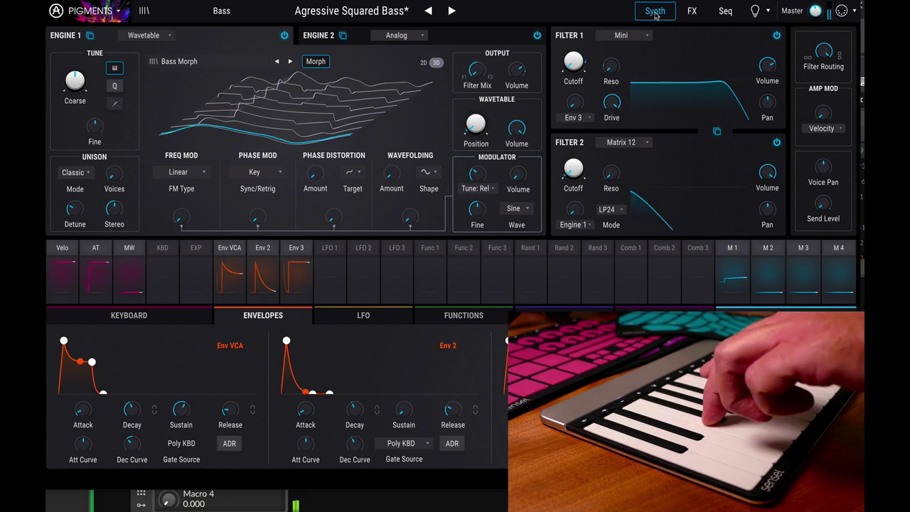
- Switch on the Arp mode on the bass preset's Seq page
click(725, 12)
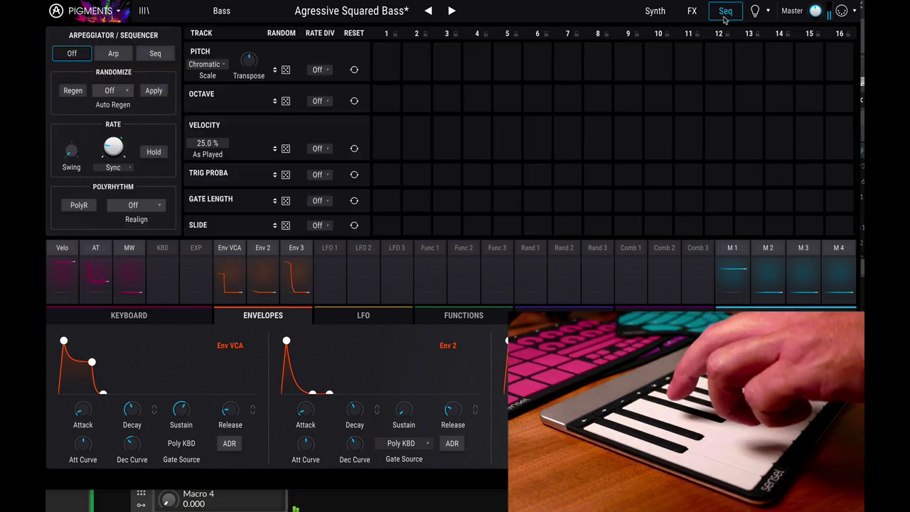
click(111, 55)
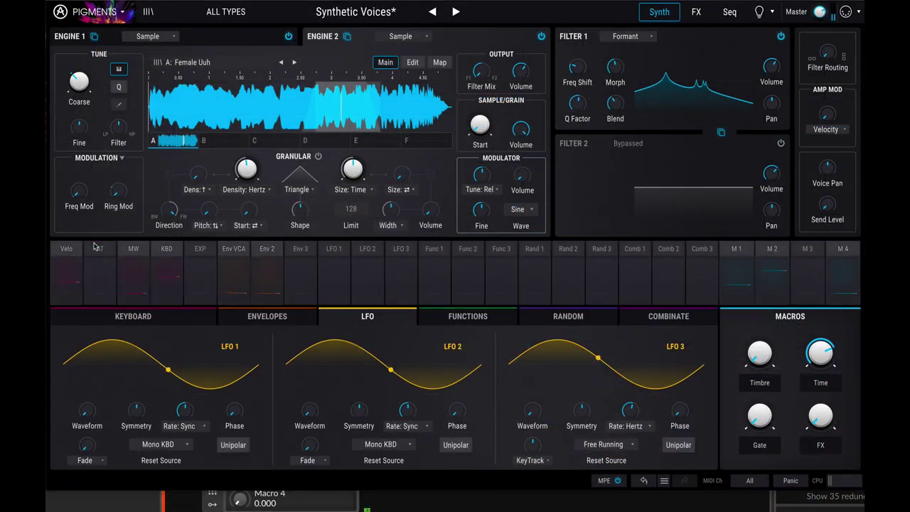
- Route aftertouch (AT) to Filter 1's Freq Shift at a depth of 0.43
click(101, 256)
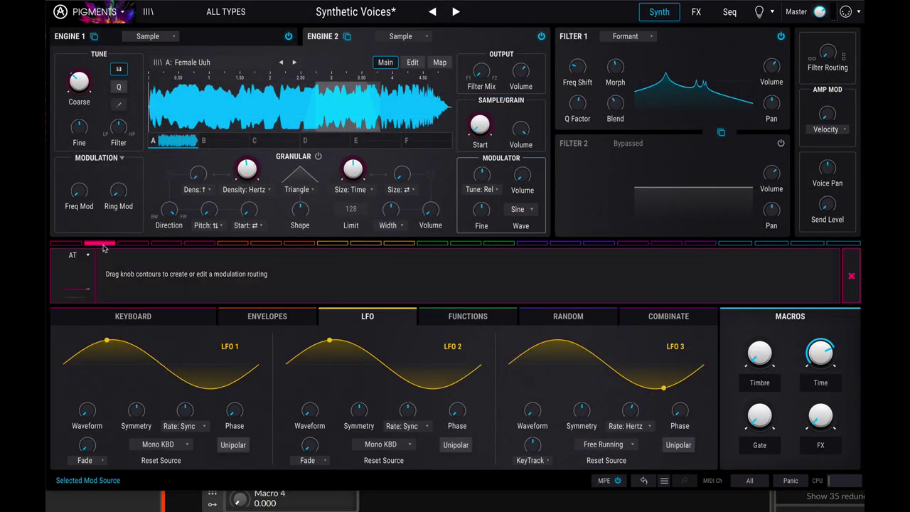
mouse_move(577, 66)
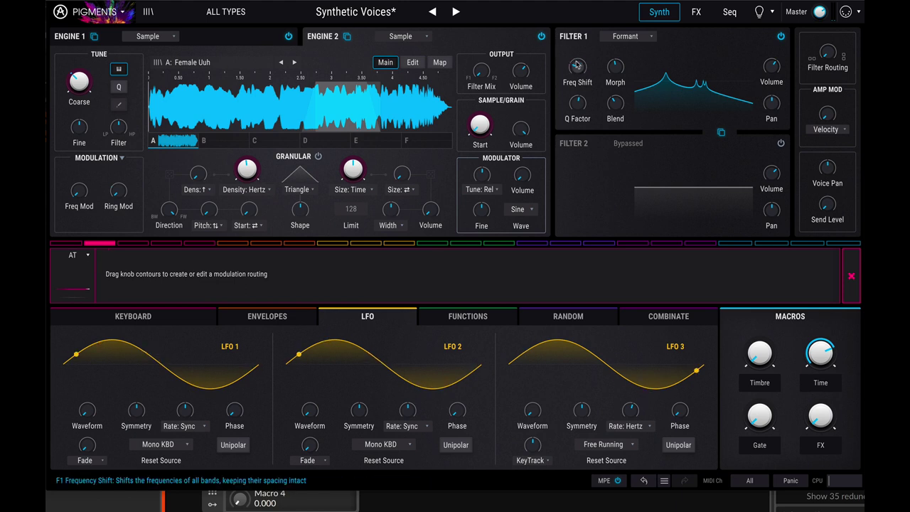
drag(571, 62, 576, 53)
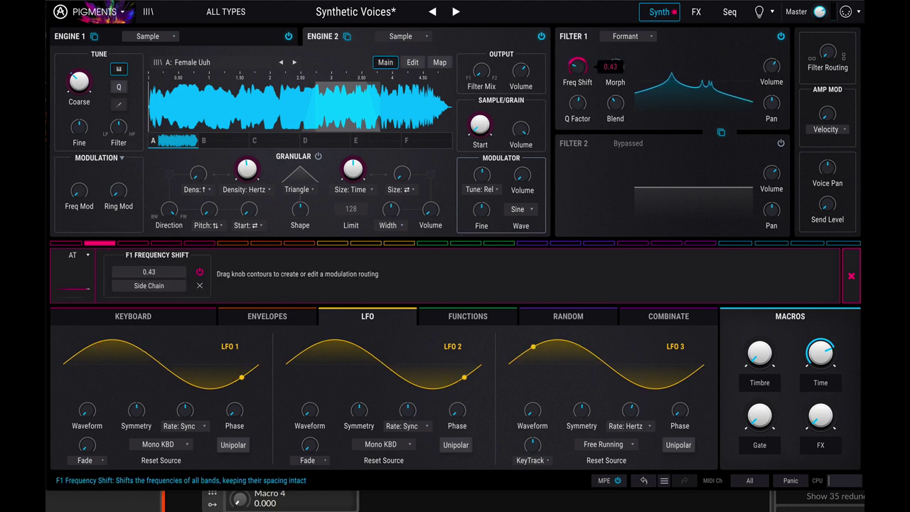